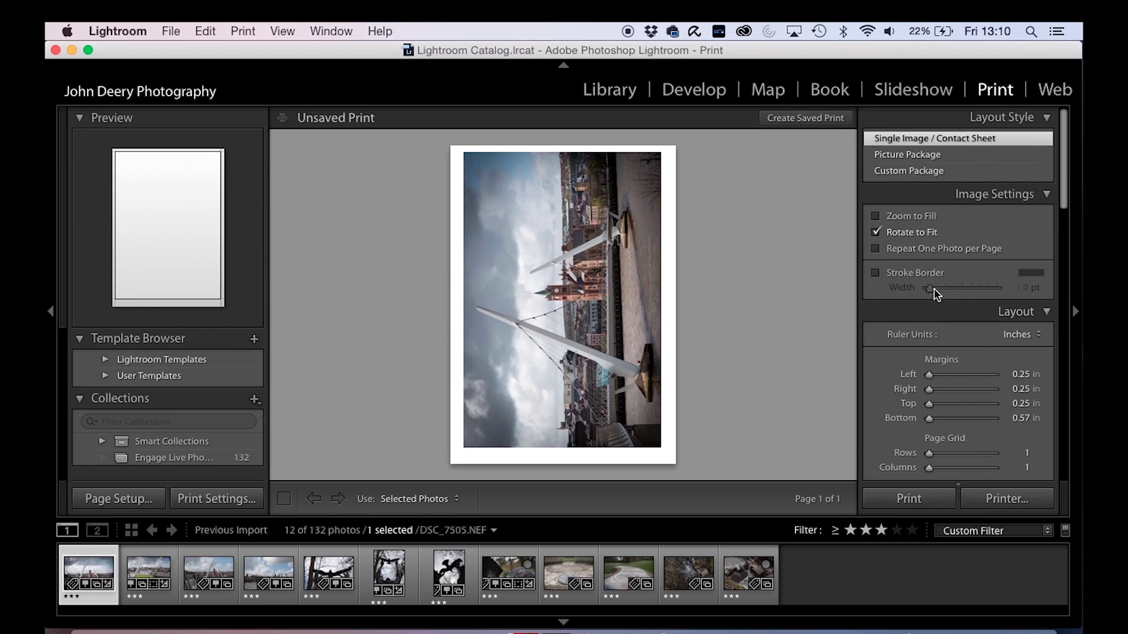
Step: Add a thick stroke border to the photo and make its colour black
click(876, 273)
mouse_move(928, 288)
mouse_down()
mouse_move(1025, 297)
mouse_move(939, 294)
mouse_move(1002, 285)
mouse_up()
click(1031, 272)
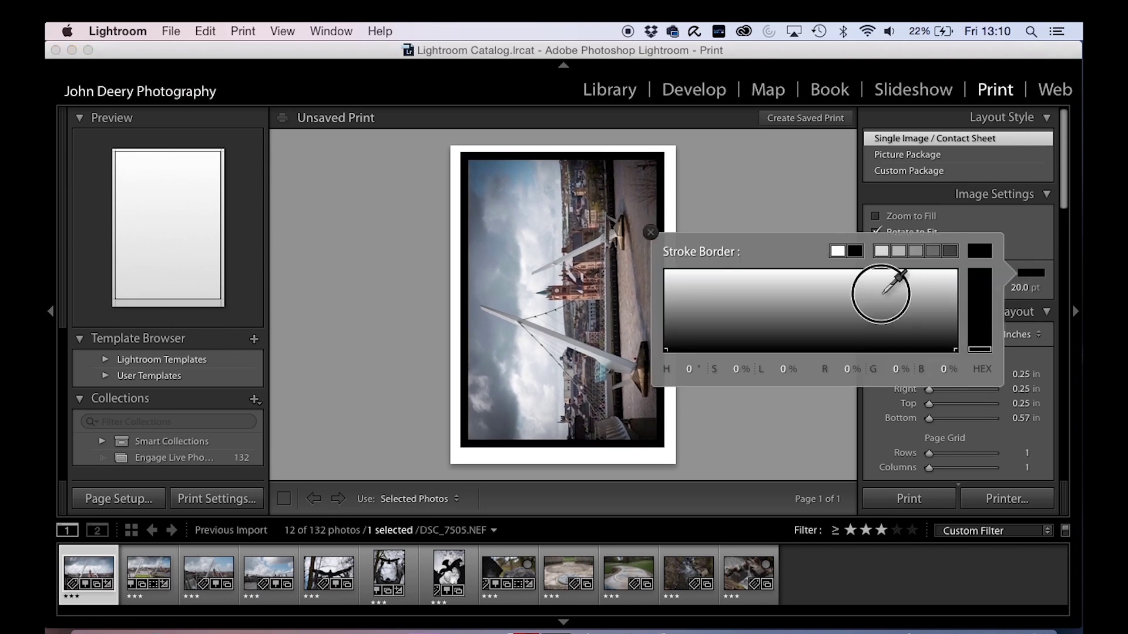
mouse_move(881, 290)
mouse_down()
mouse_move(869, 297)
mouse_move(930, 312)
mouse_move(949, 285)
mouse_move(867, 353)
mouse_up()
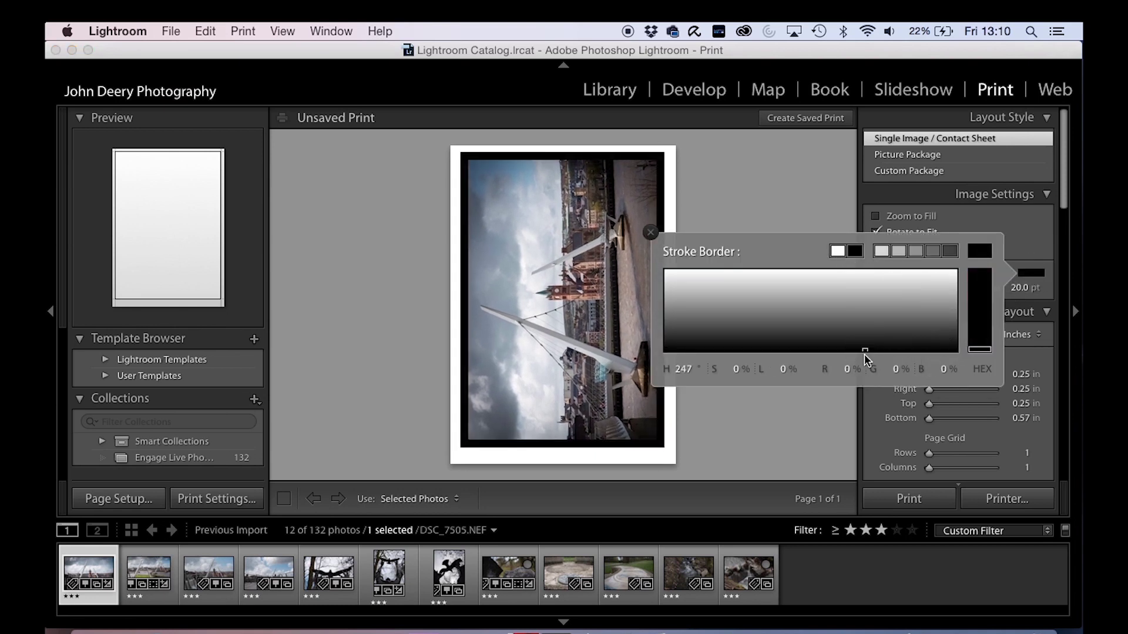
click(1031, 266)
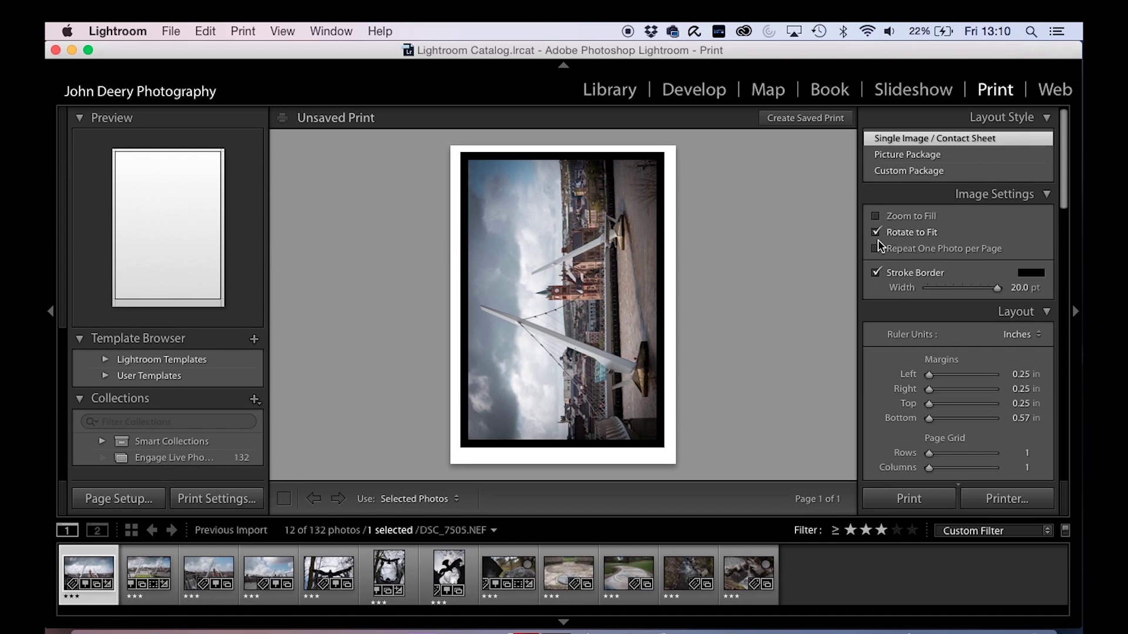
Step: Turn on Zoom to Fill, leave Rotate to Fit on, and remove the stroke border
click(876, 216)
click(876, 233)
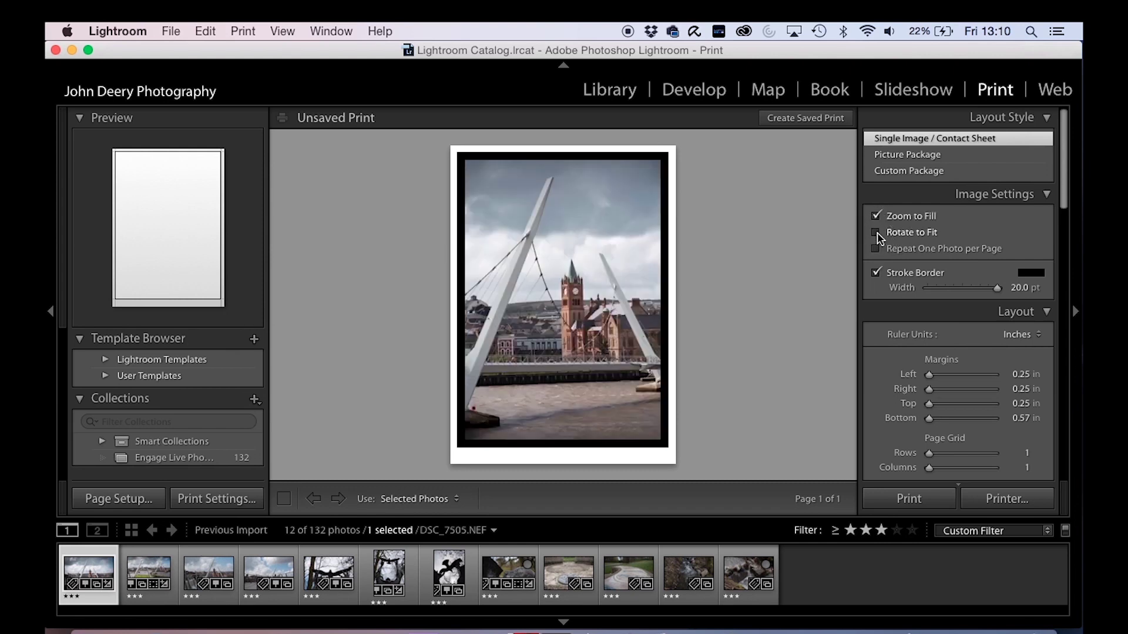
click(876, 233)
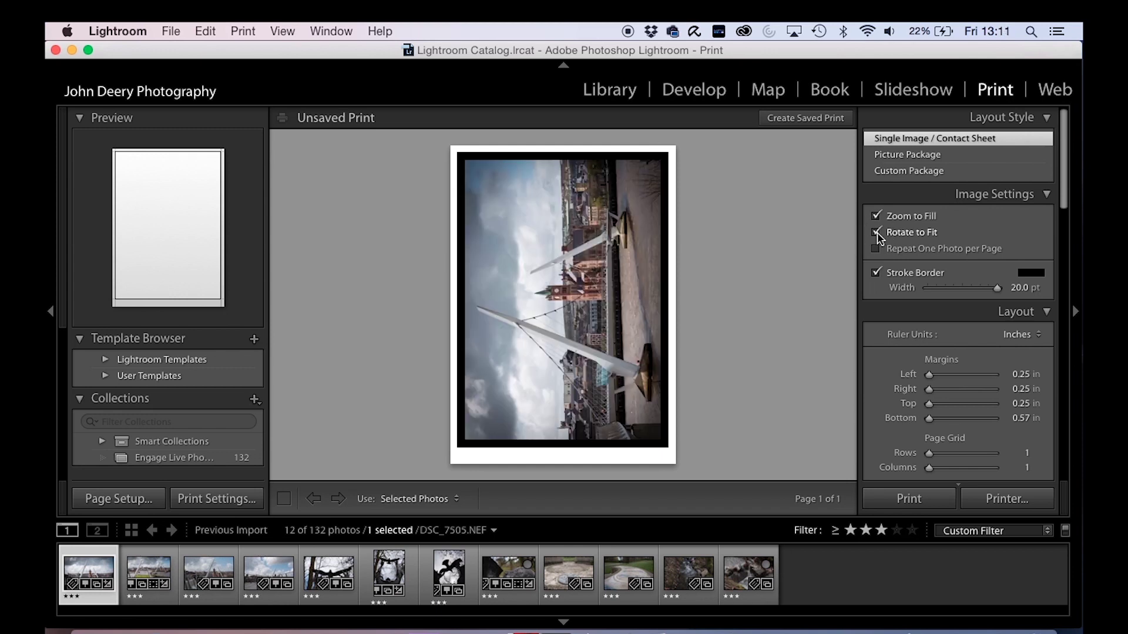
click(876, 233)
click(876, 233)
mouse_move(997, 288)
mouse_down()
mouse_move(894, 285)
mouse_move(926, 285)
mouse_move(868, 298)
mouse_up()
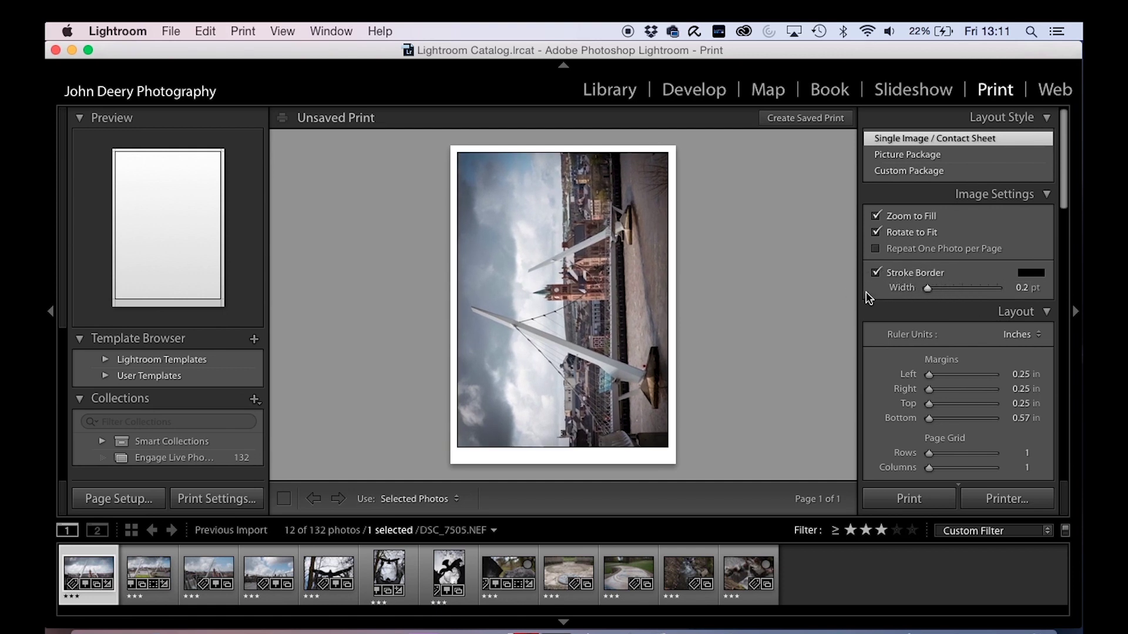
click(876, 273)
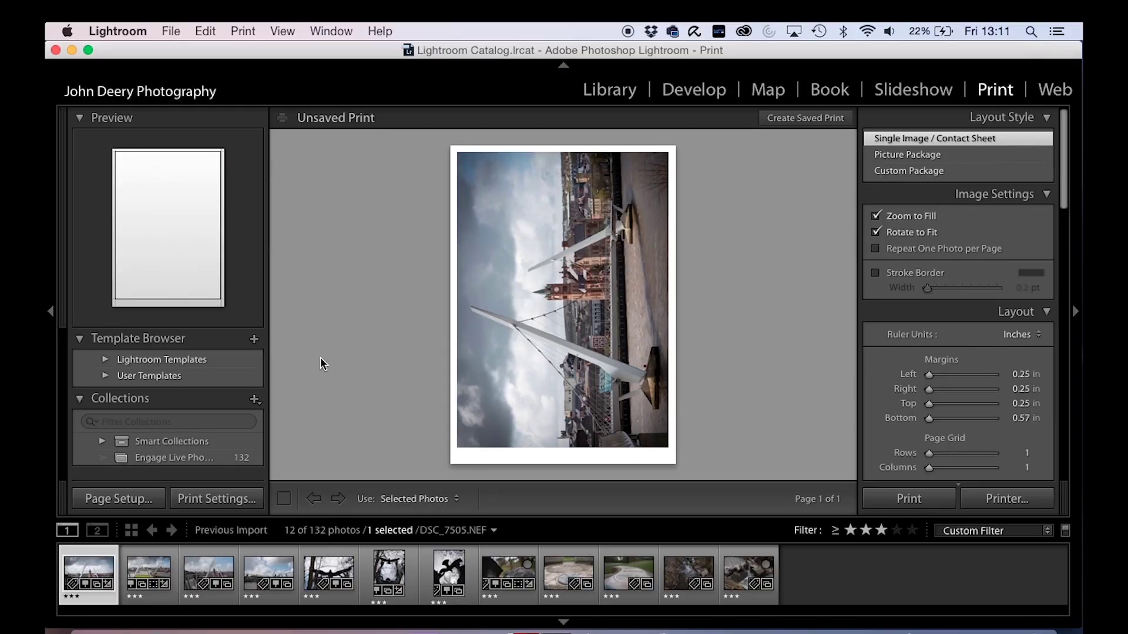
Step: Show the Print Job destination choices, Printer or JPEG File, in the Print to list
scroll(922, 324, down, 3)
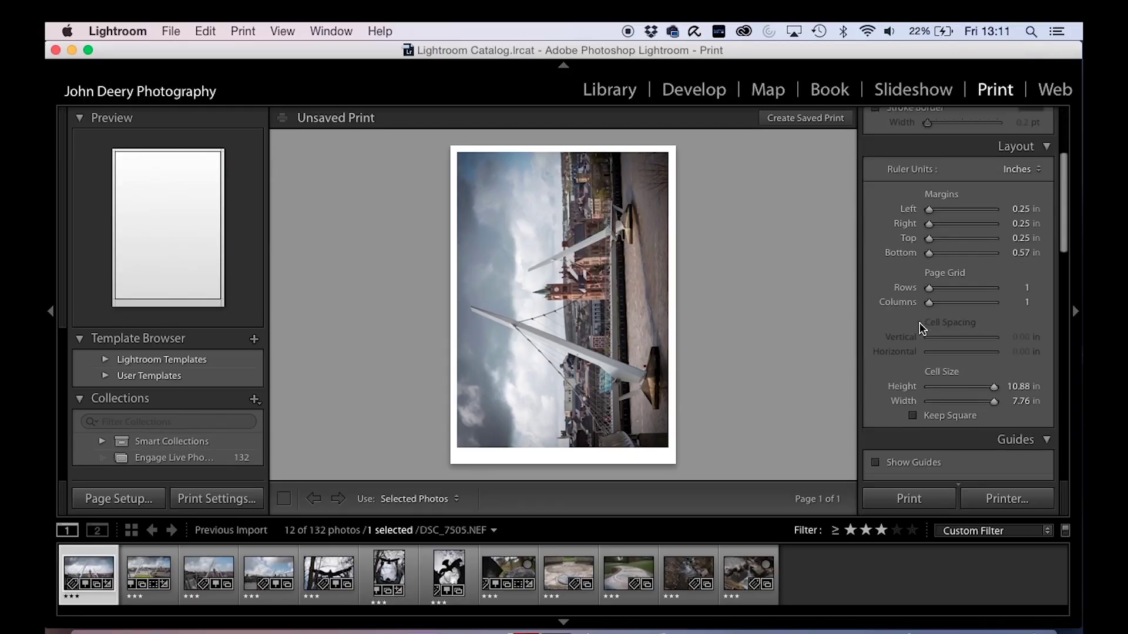
scroll(921, 327, down, 3)
scroll(988, 305, down, 3)
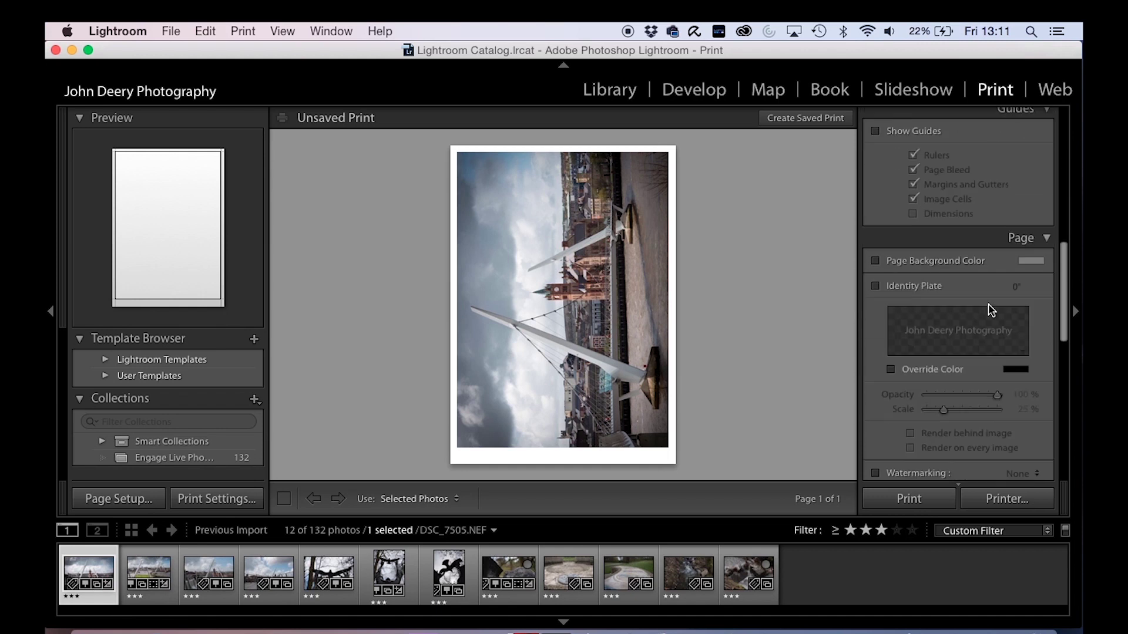
scroll(988, 305, down, 3)
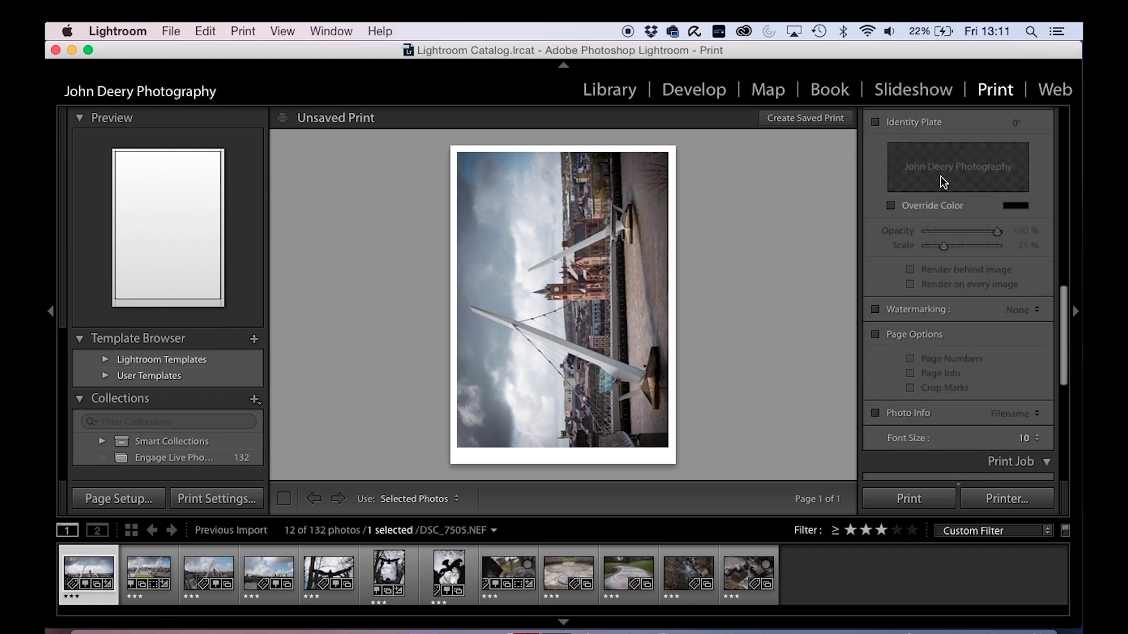
scroll(937, 311, down, 3)
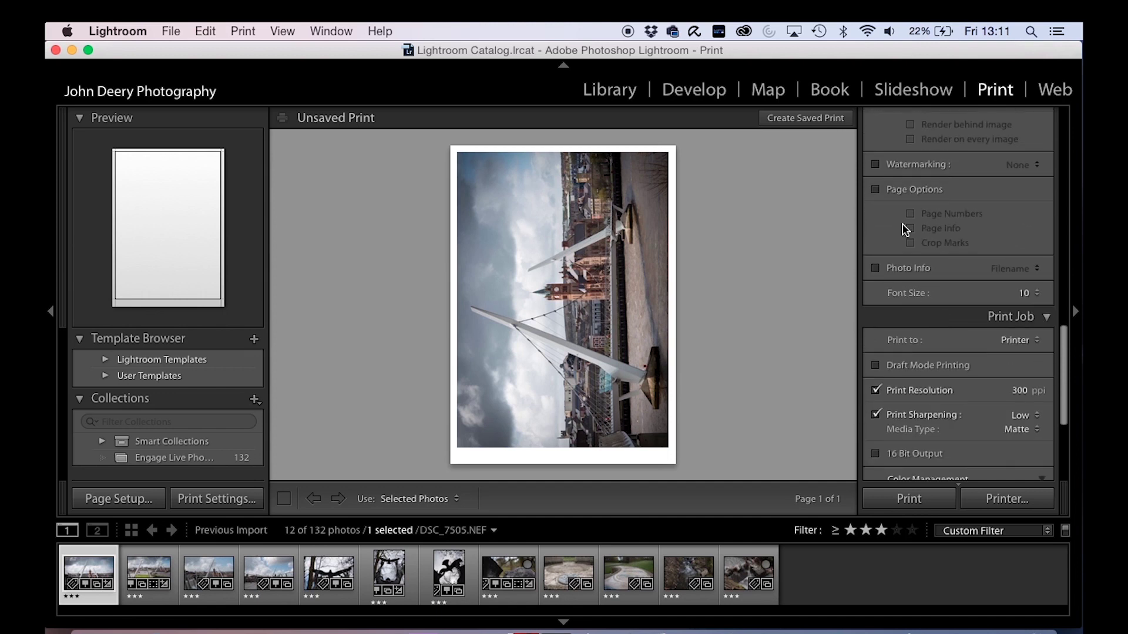
scroll(929, 332, down, 2)
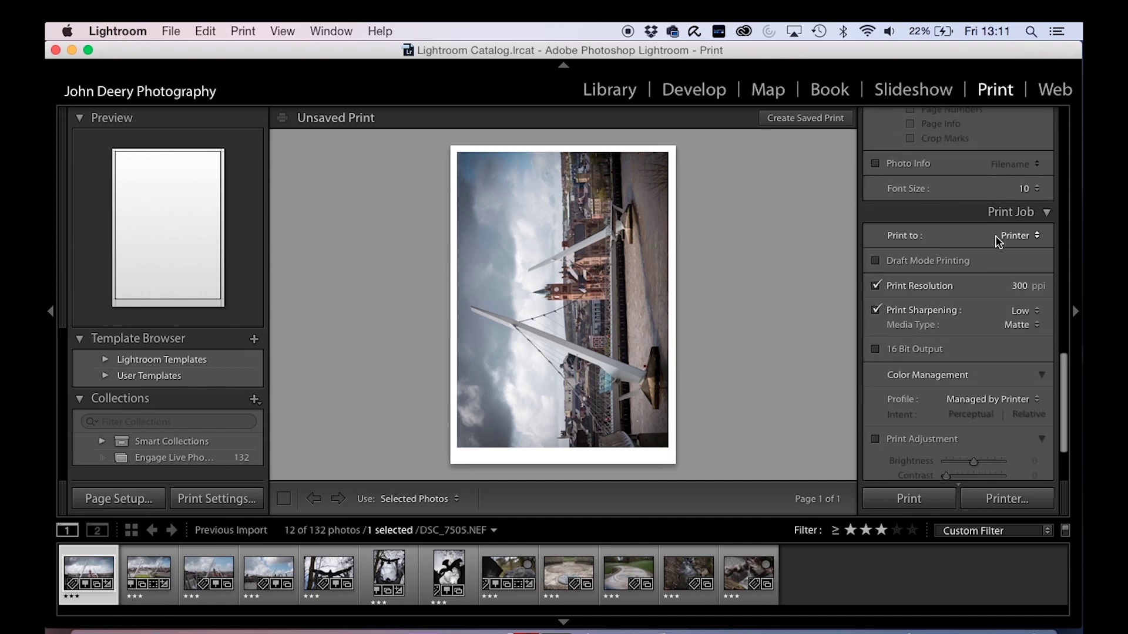
scroll(997, 241, down, 1)
click(1033, 176)
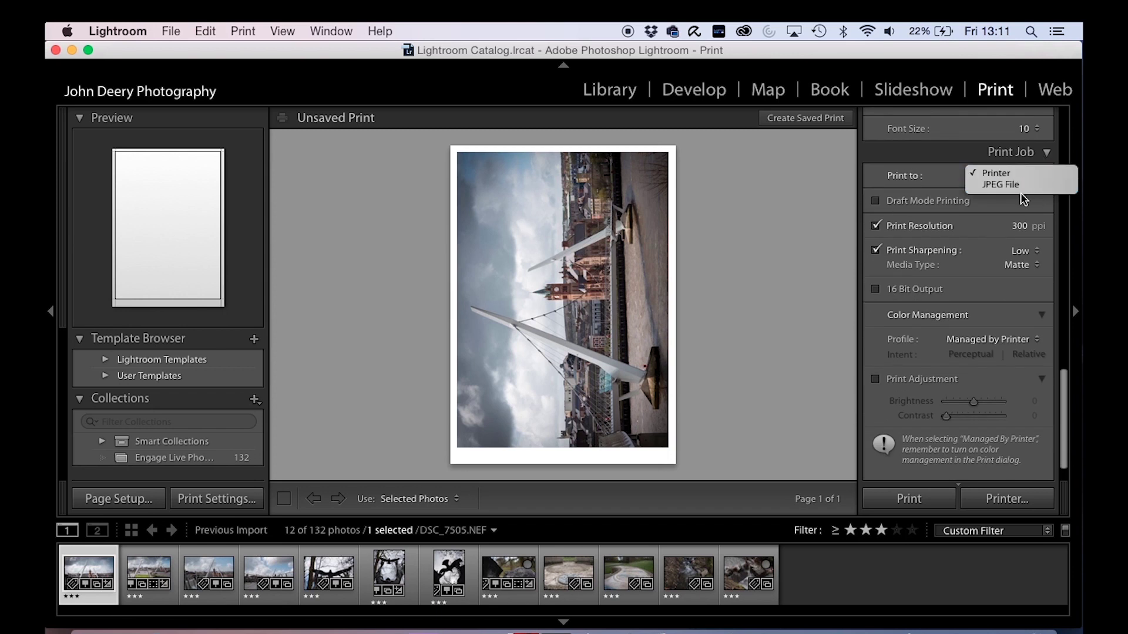
Step: Keep output on Printer and raise Print Sharpening from Low to Standard
click(935, 175)
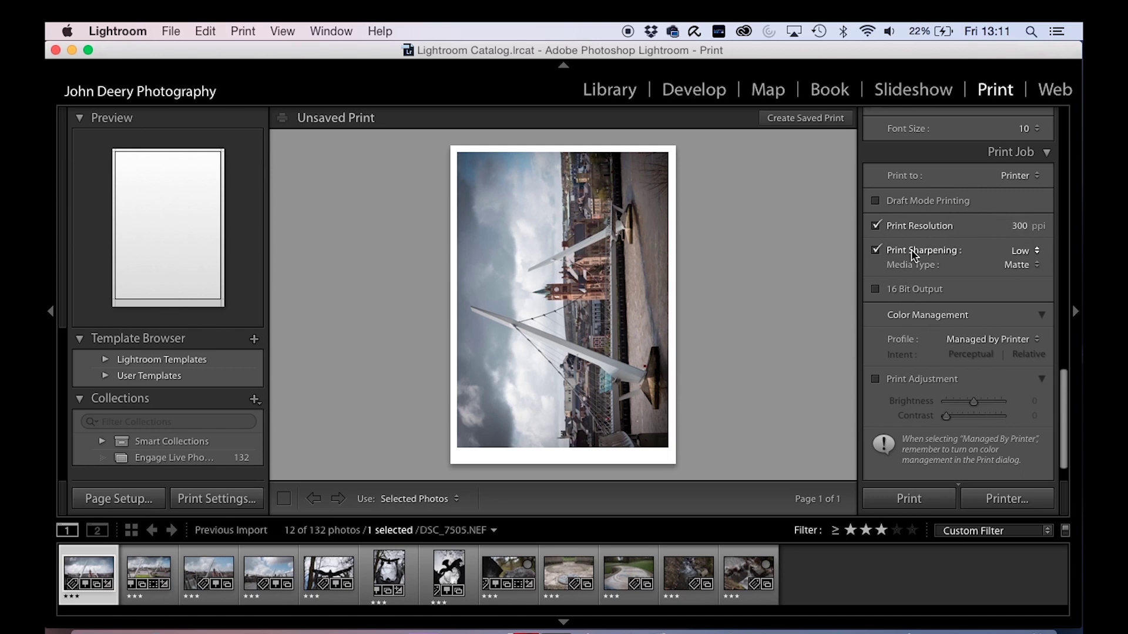
click(1038, 255)
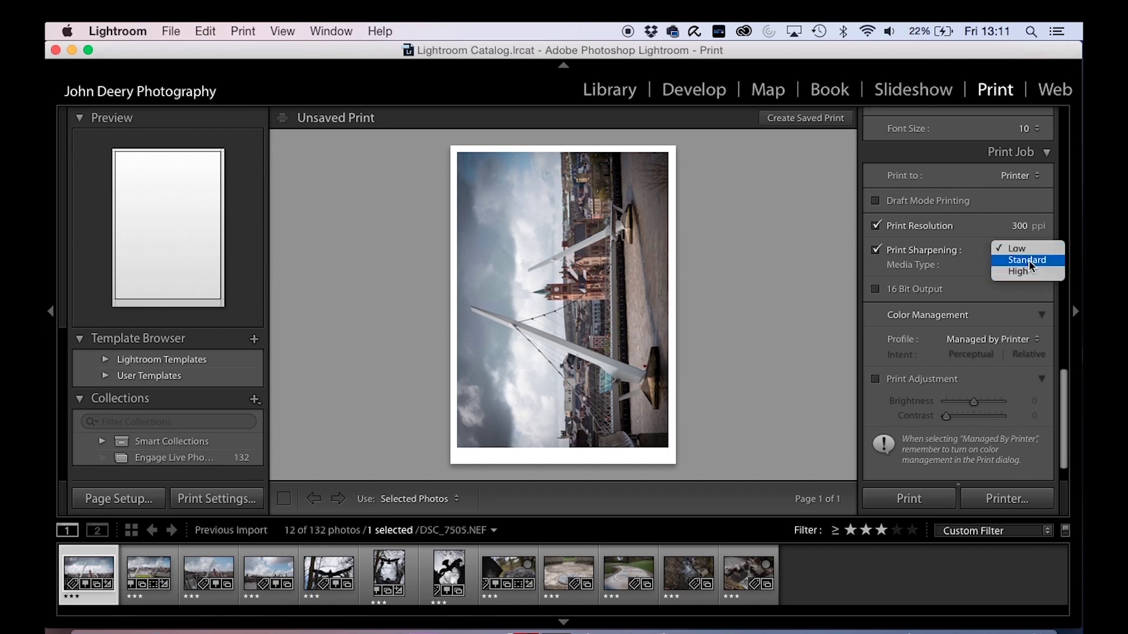
click(988, 257)
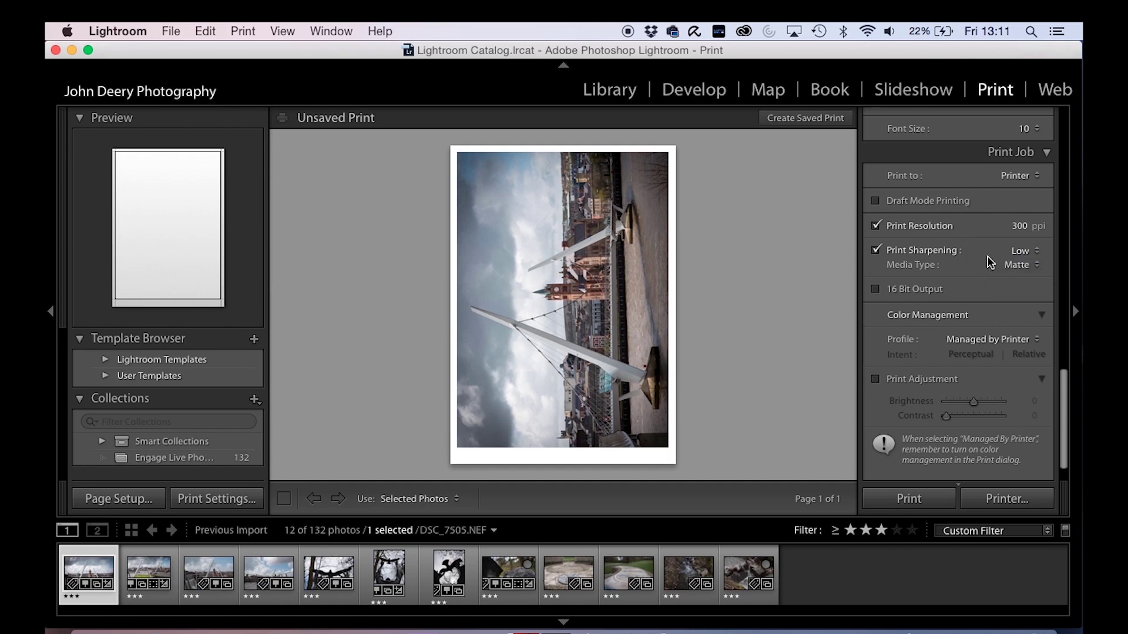
click(1030, 251)
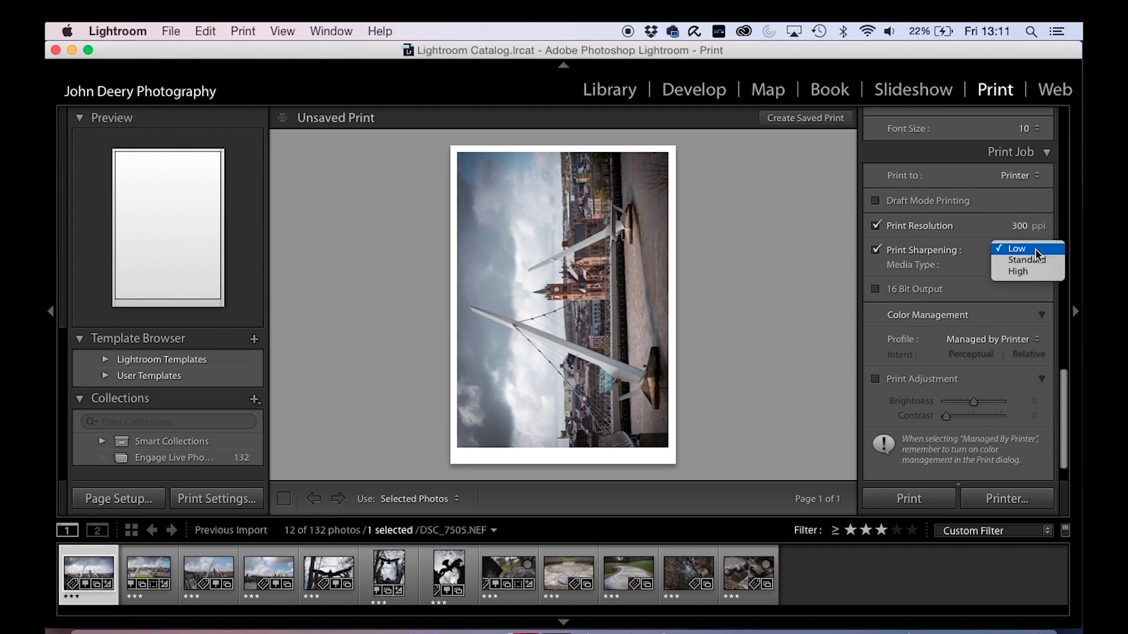
click(1013, 259)
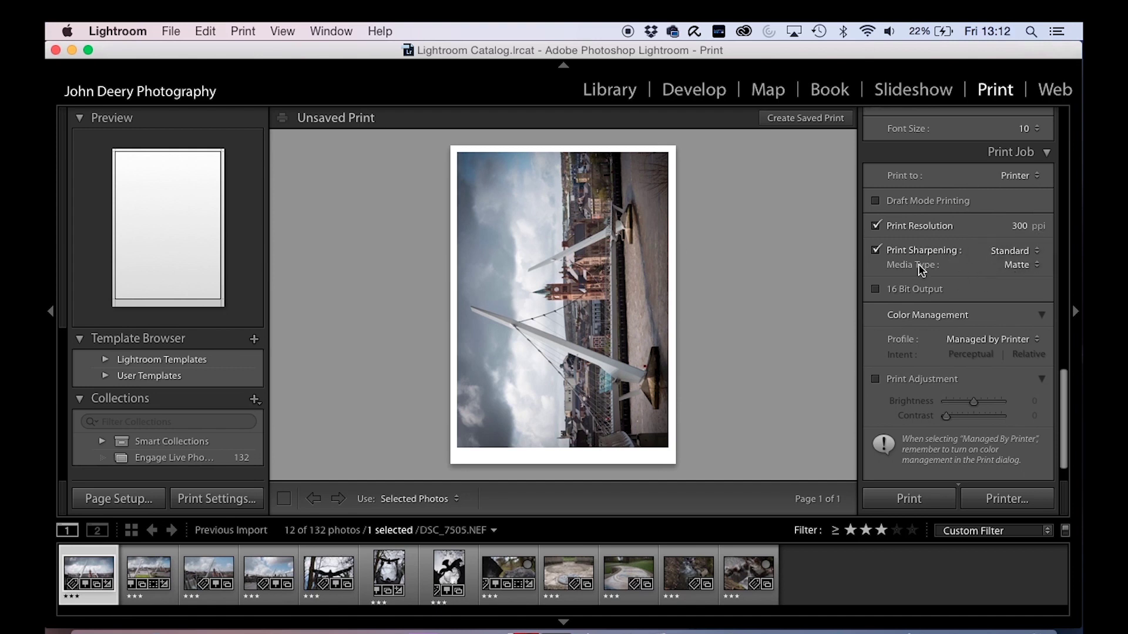
Step: Leave Media Type on Matte and the colour profile on Managed by Printer
click(1027, 266)
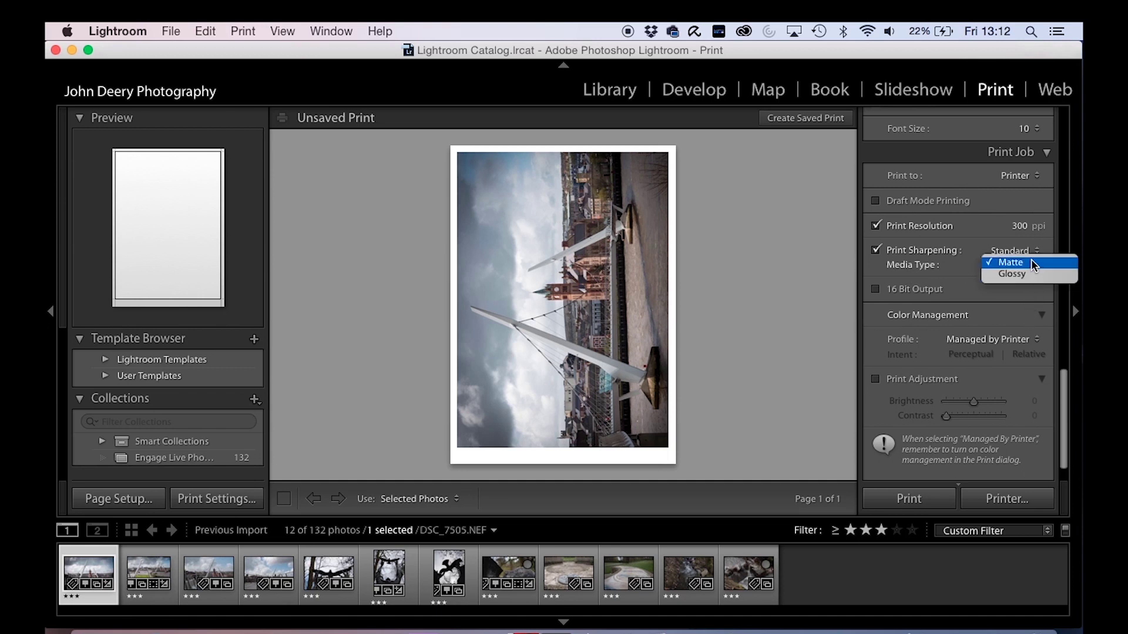
click(1032, 262)
scroll(1009, 312, down, 2)
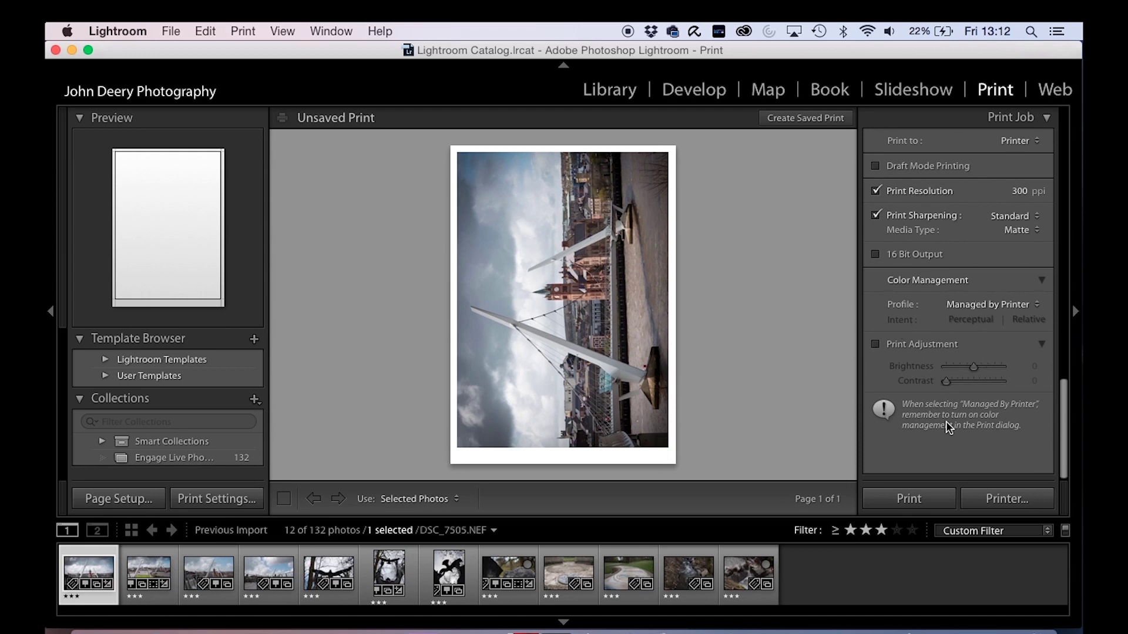
click(1037, 305)
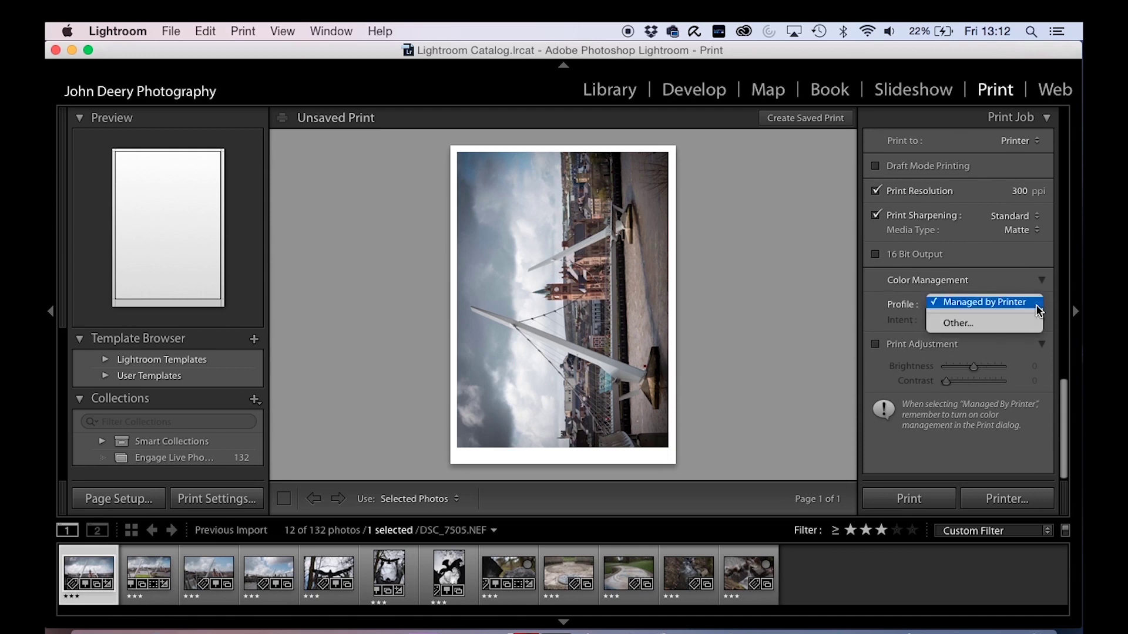
click(947, 411)
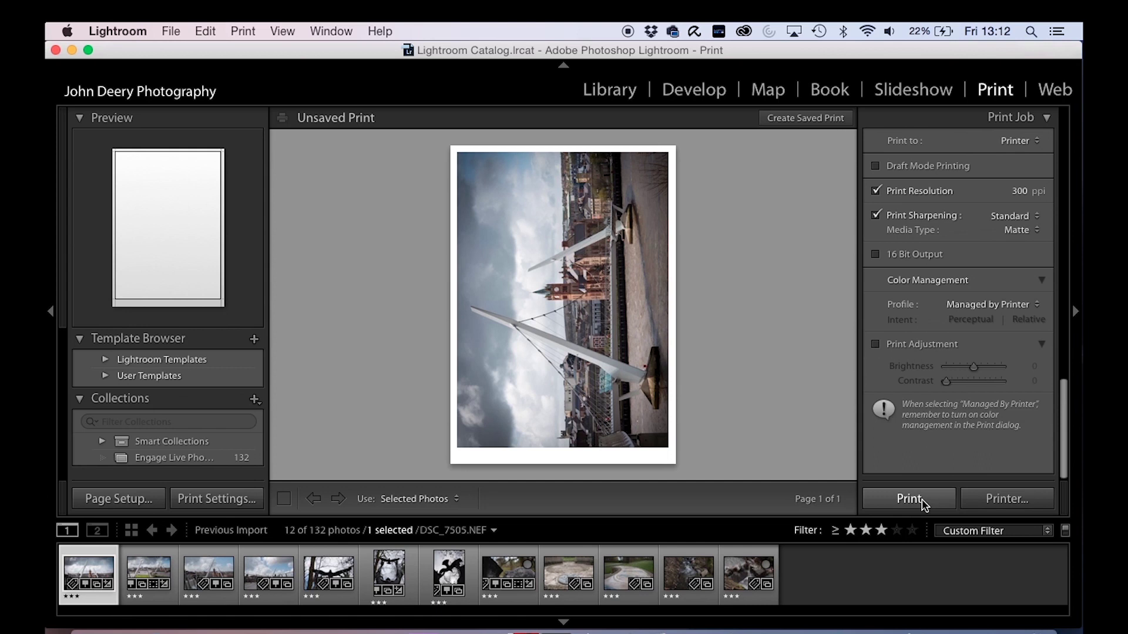
Step: Open the system printer settings, then cancel and return to the print preview
click(1016, 498)
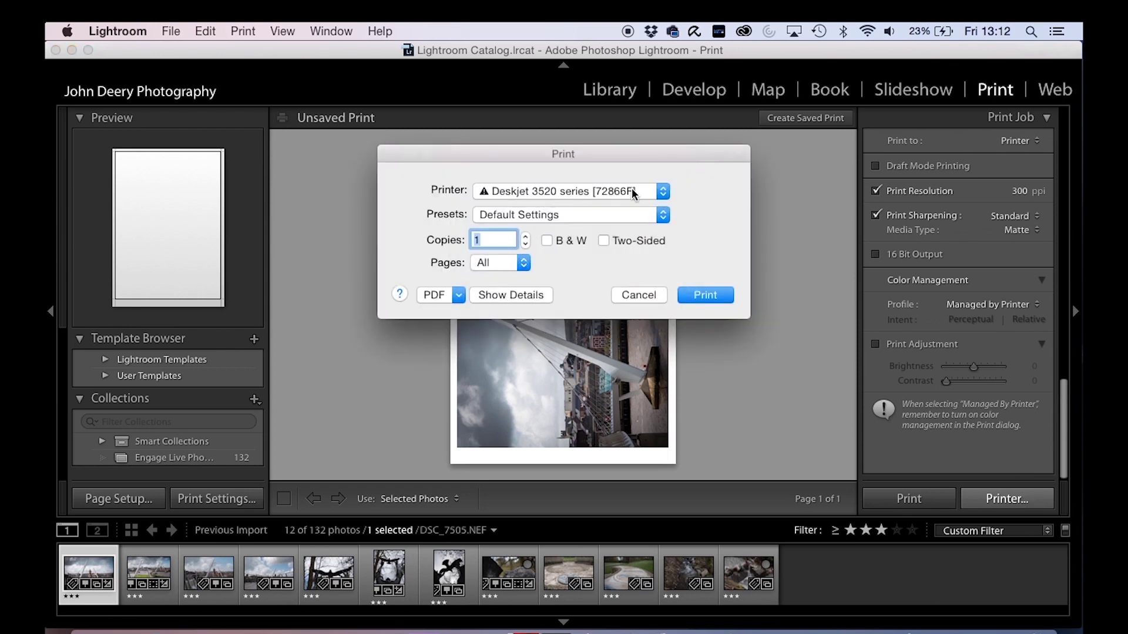
click(654, 299)
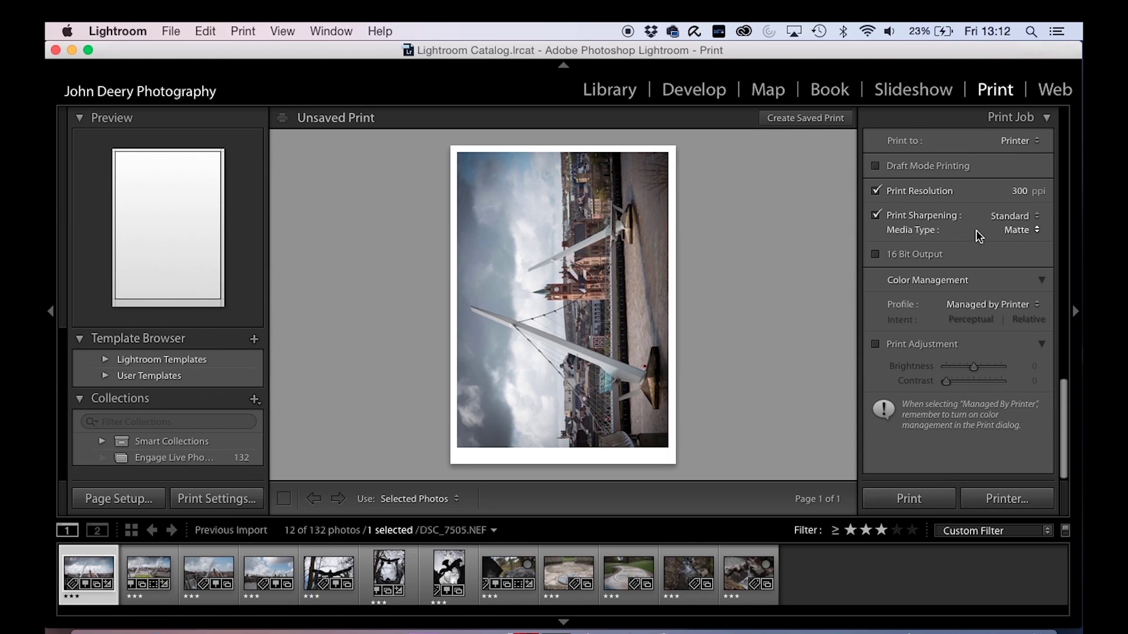
Step: Try the (1) 7 x 5, (4) 2.5 x 3.5 and 1 Large With Stroke templates, then apply 4x5 Contact Sheet
scroll(977, 231, up, 15)
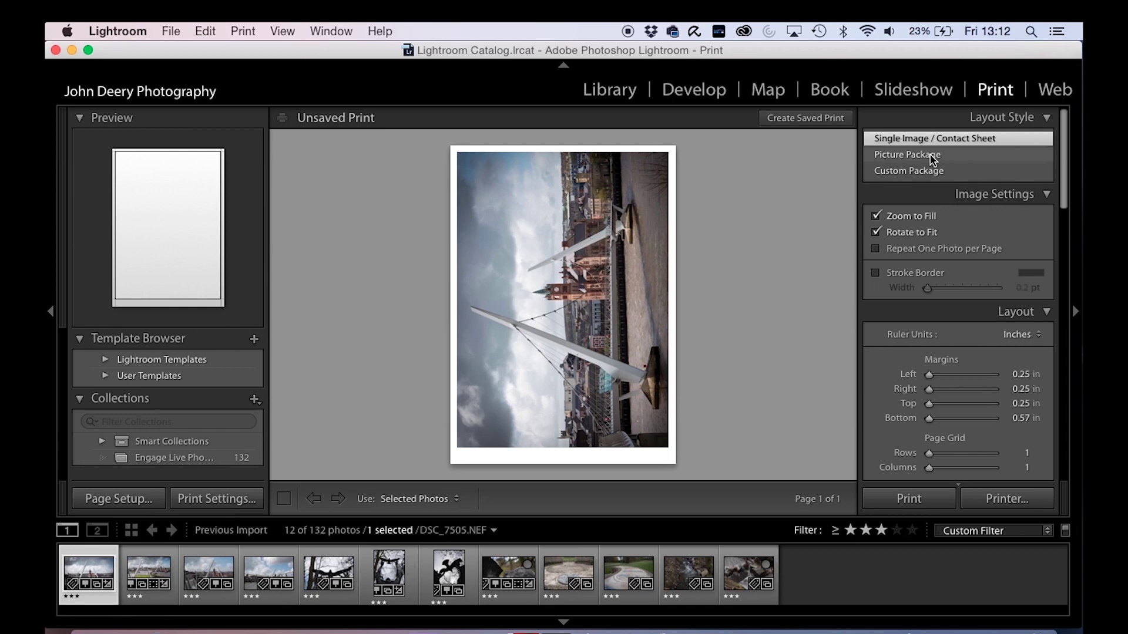
click(105, 359)
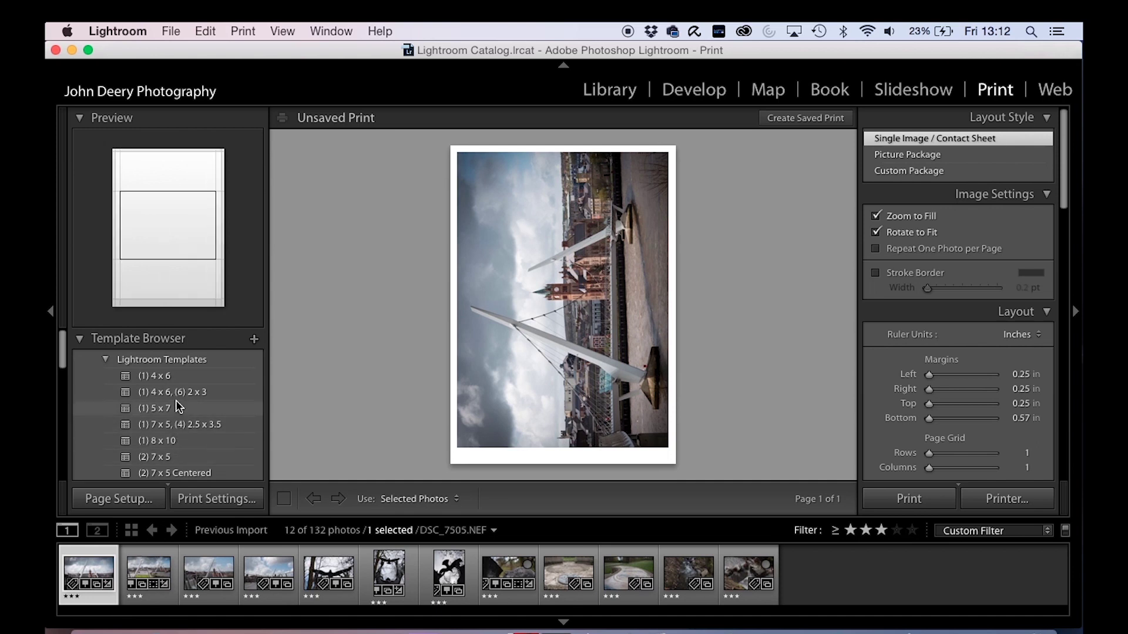
click(177, 428)
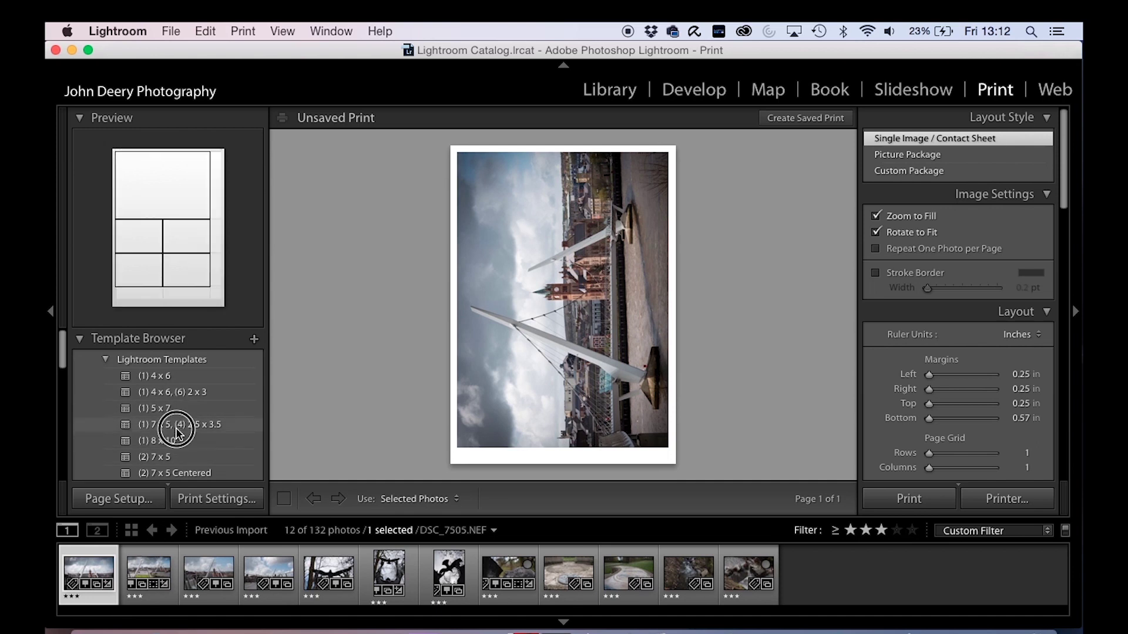
scroll(182, 431, down, 5)
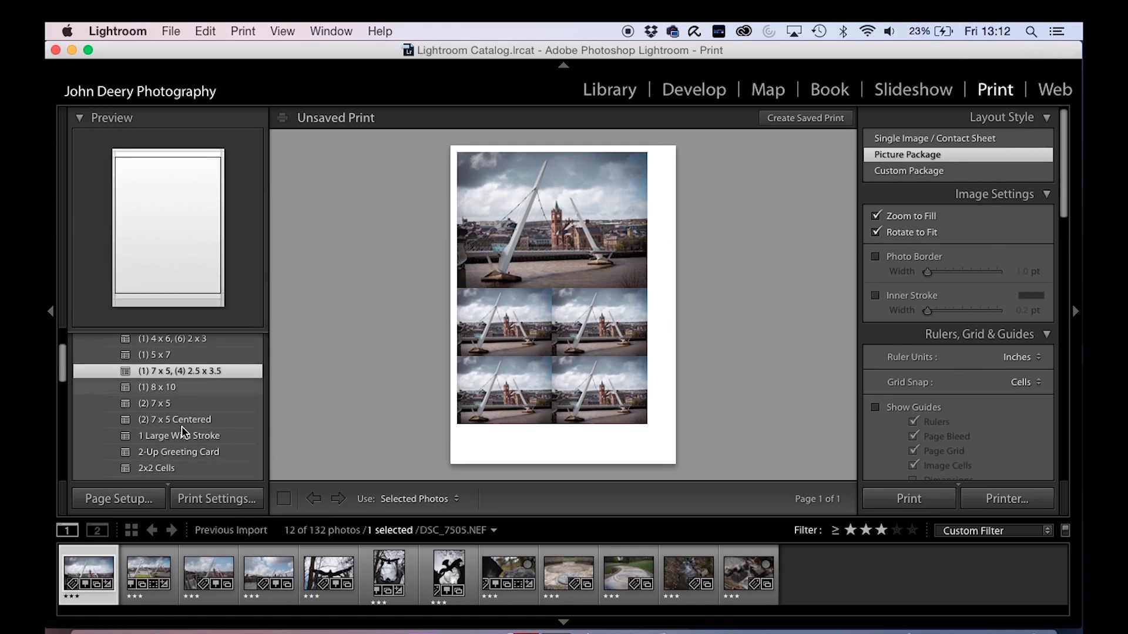
click(174, 394)
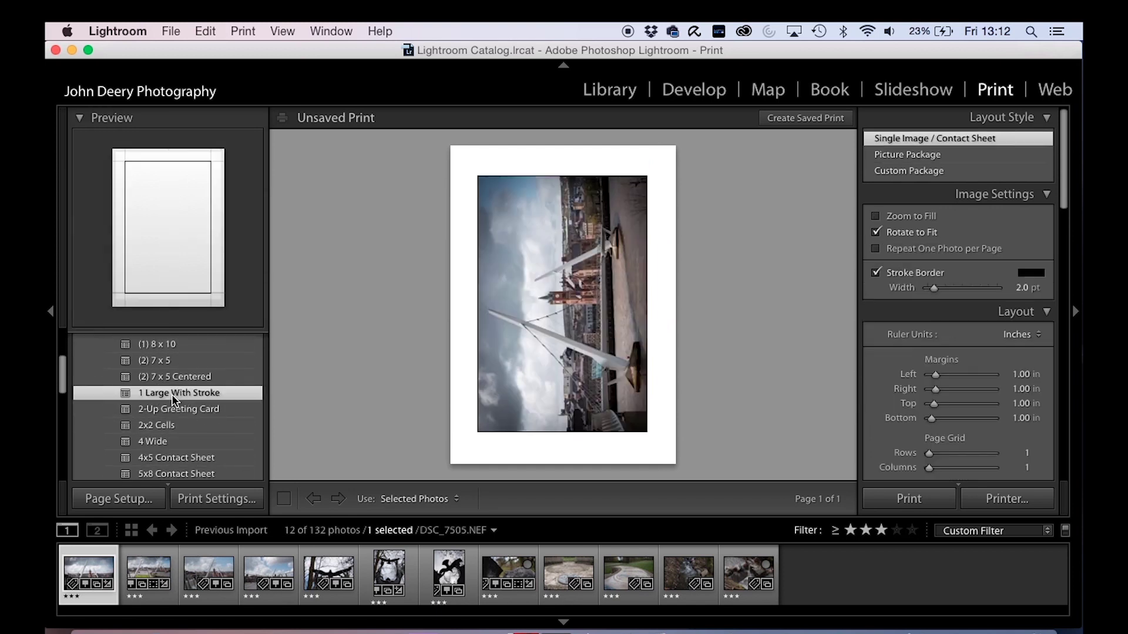
scroll(176, 446, down, 3)
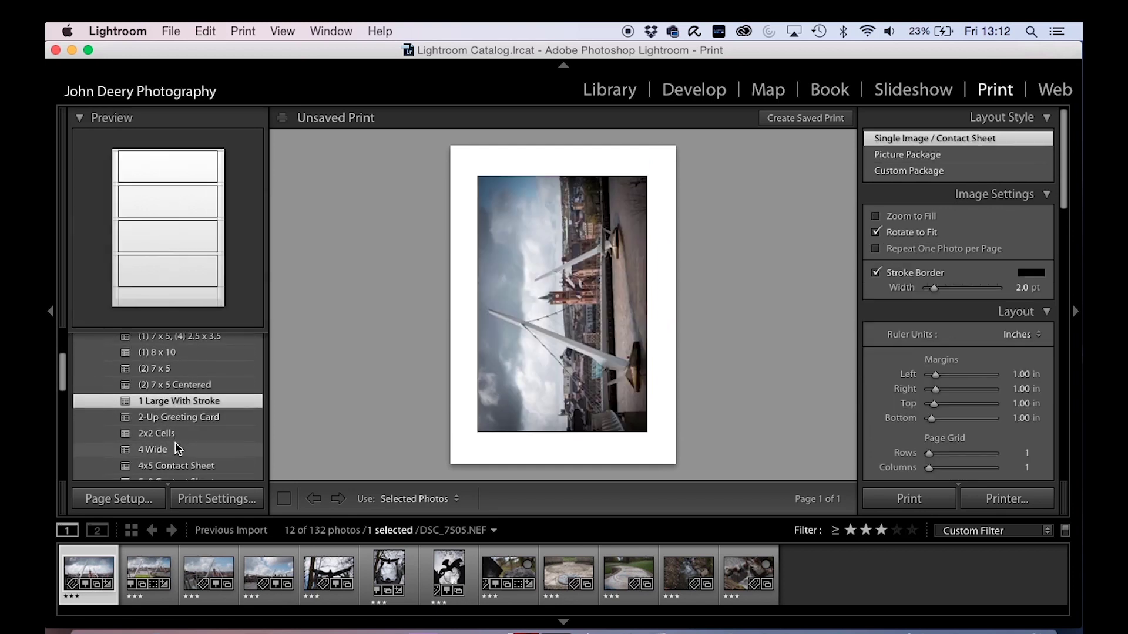
click(188, 386)
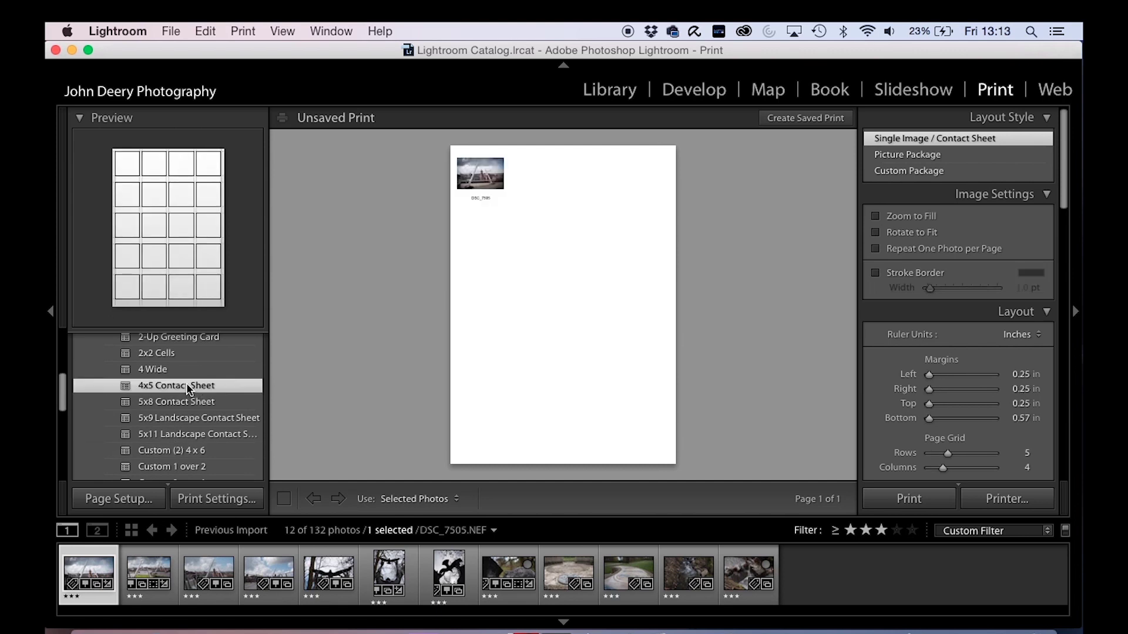
Step: Select all twelve filmstrip photos so they fill three rows of the contact sheet
click(754, 579)
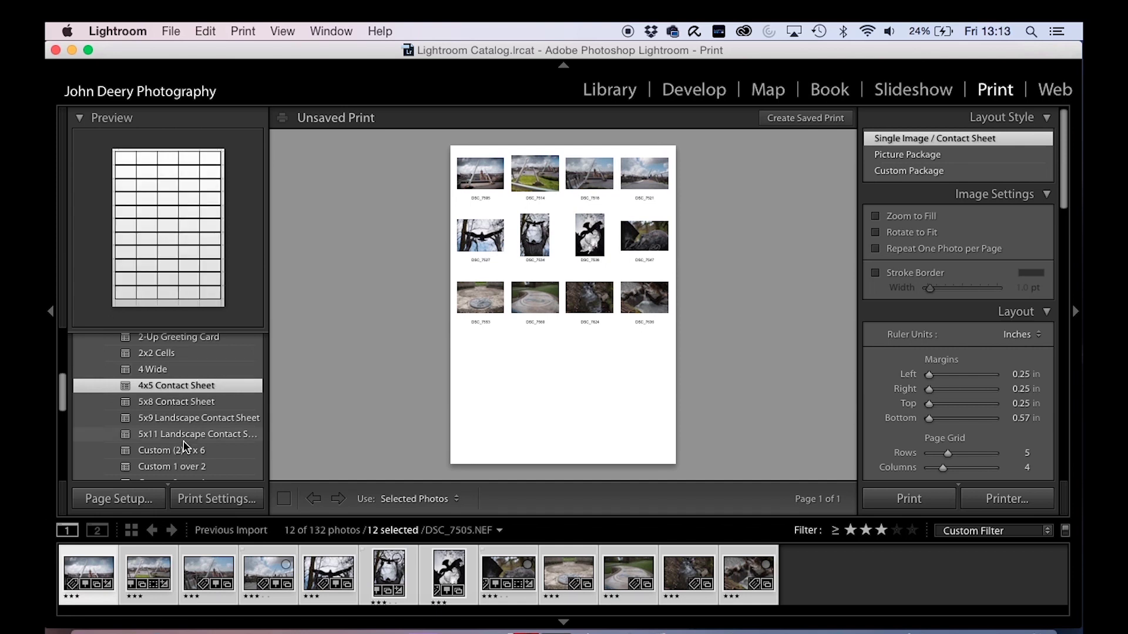
scroll(186, 448, down, 5)
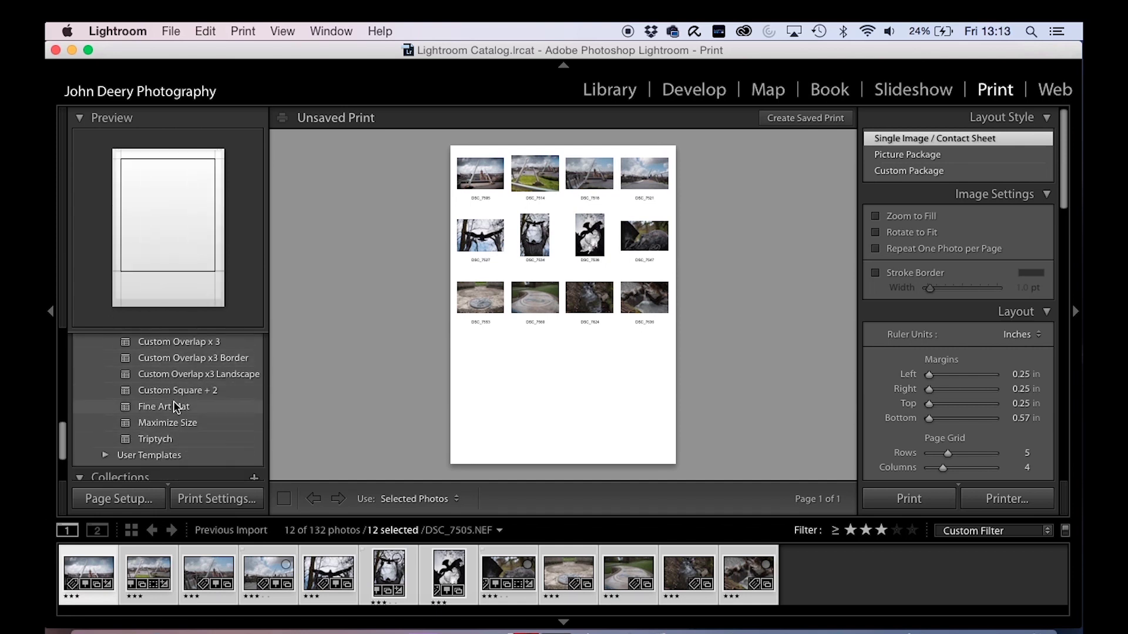
scroll(173, 406, up, 10)
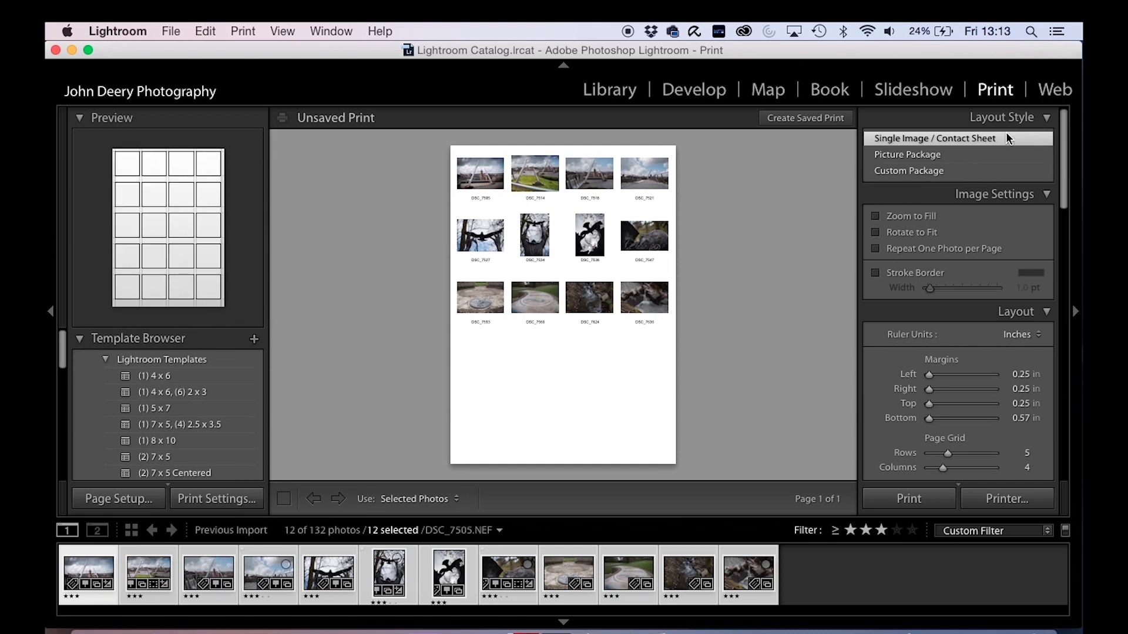
Step: Switch to the Picture Package layout filled with the raised-arms statue photo DSC_7534
click(917, 154)
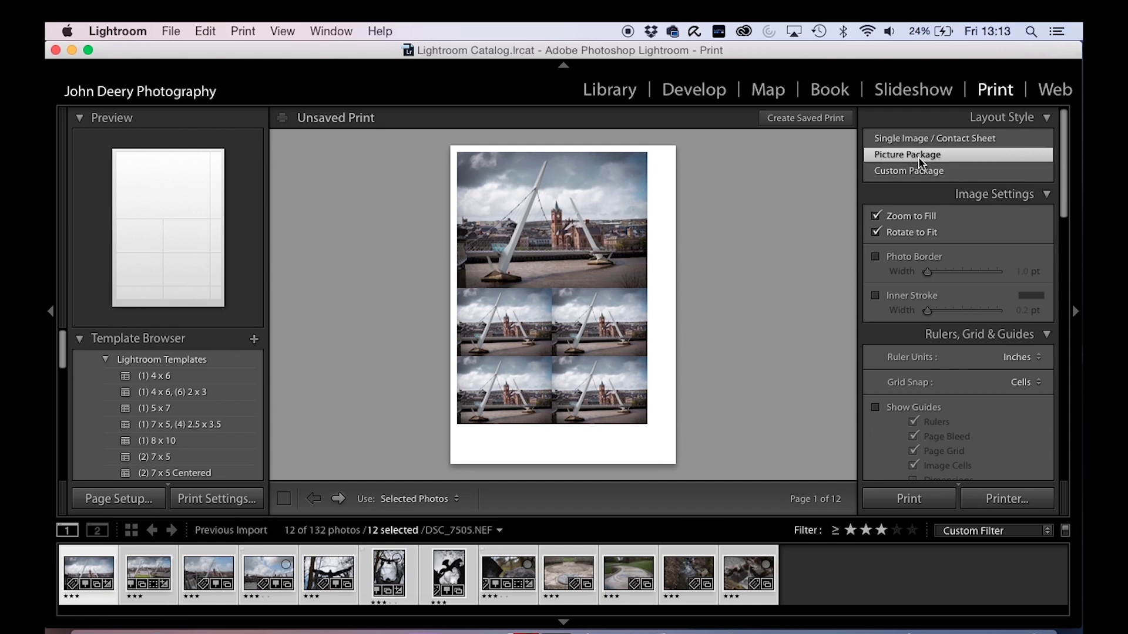
click(889, 582)
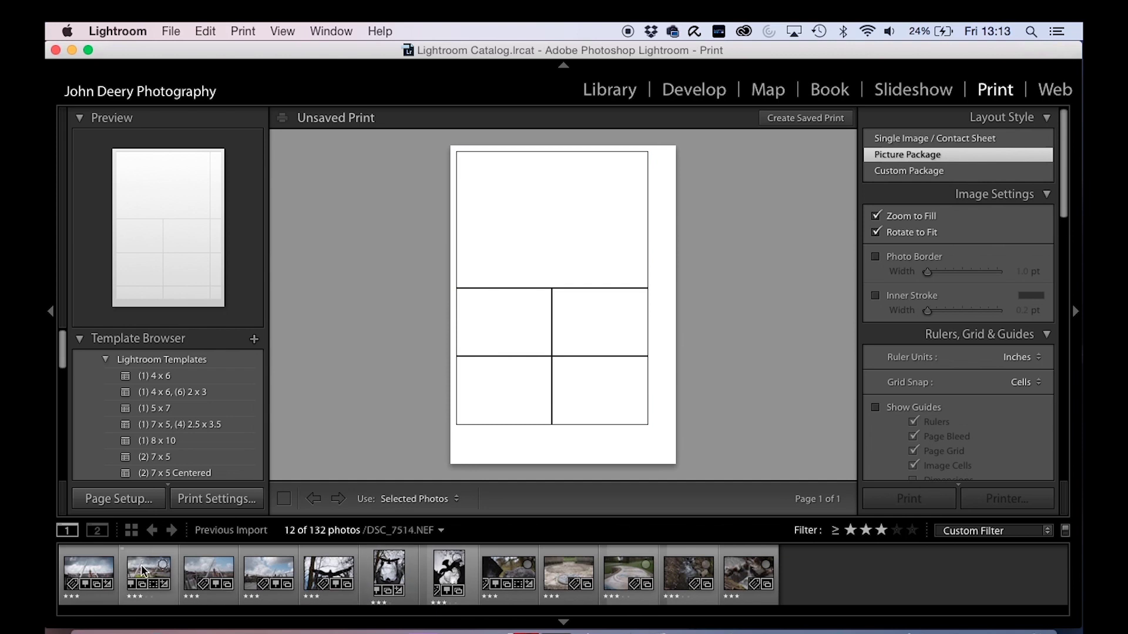
click(389, 573)
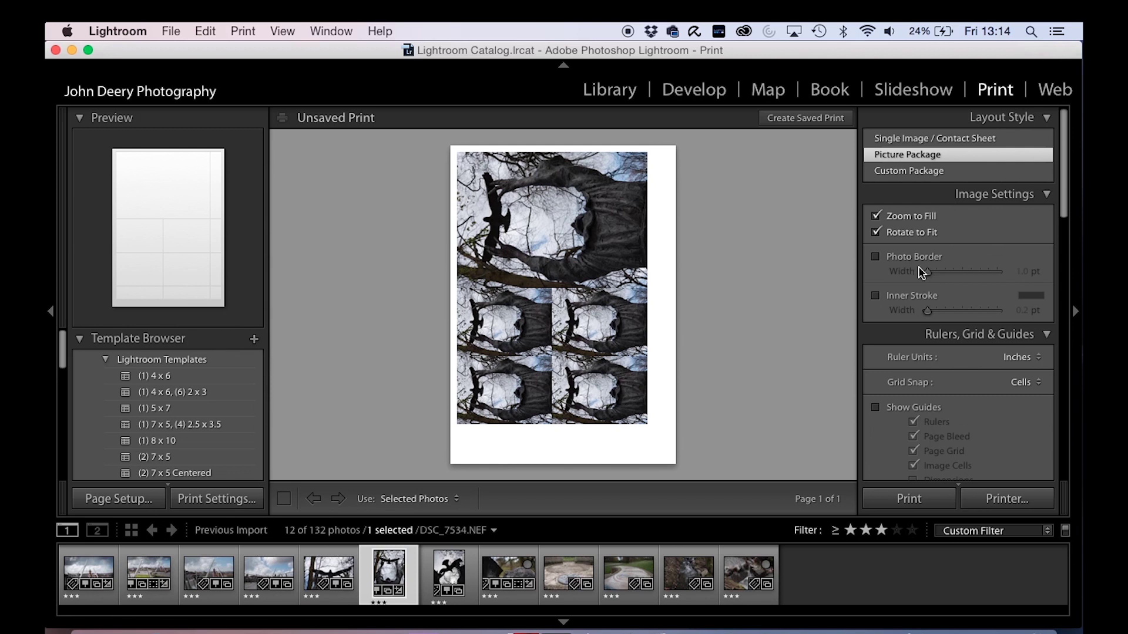
Step: Try an approximately 10 pt photo border, then turn photo borders off
click(876, 257)
drag(929, 272, 950, 274)
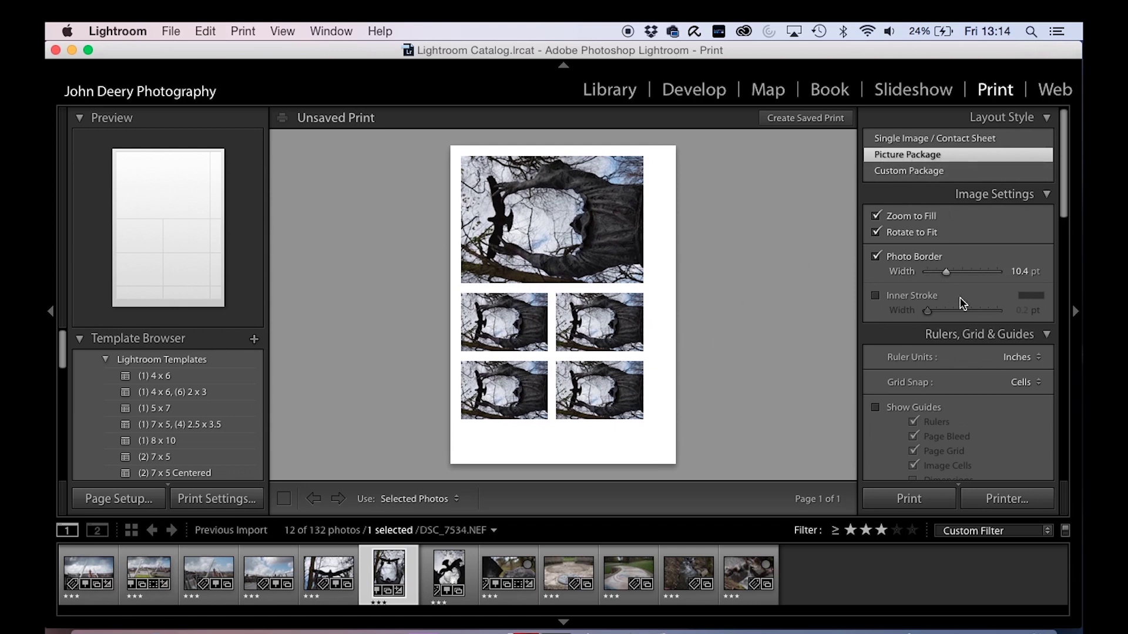
click(875, 258)
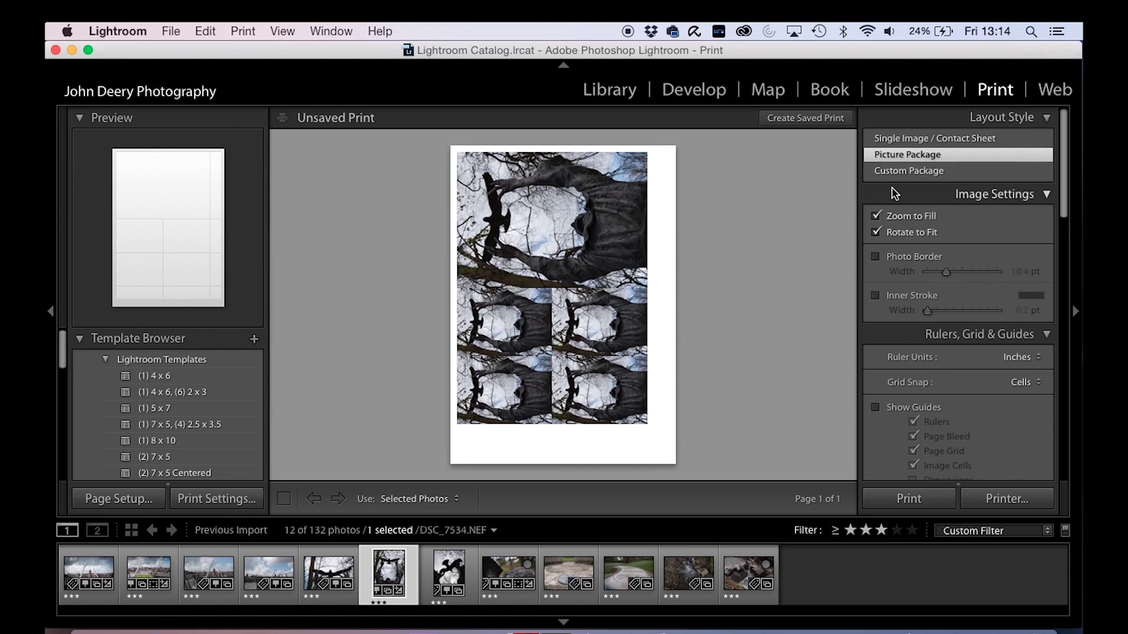
Step: Switch to Custom Package and apply the Custom 1 over 2 template
click(926, 170)
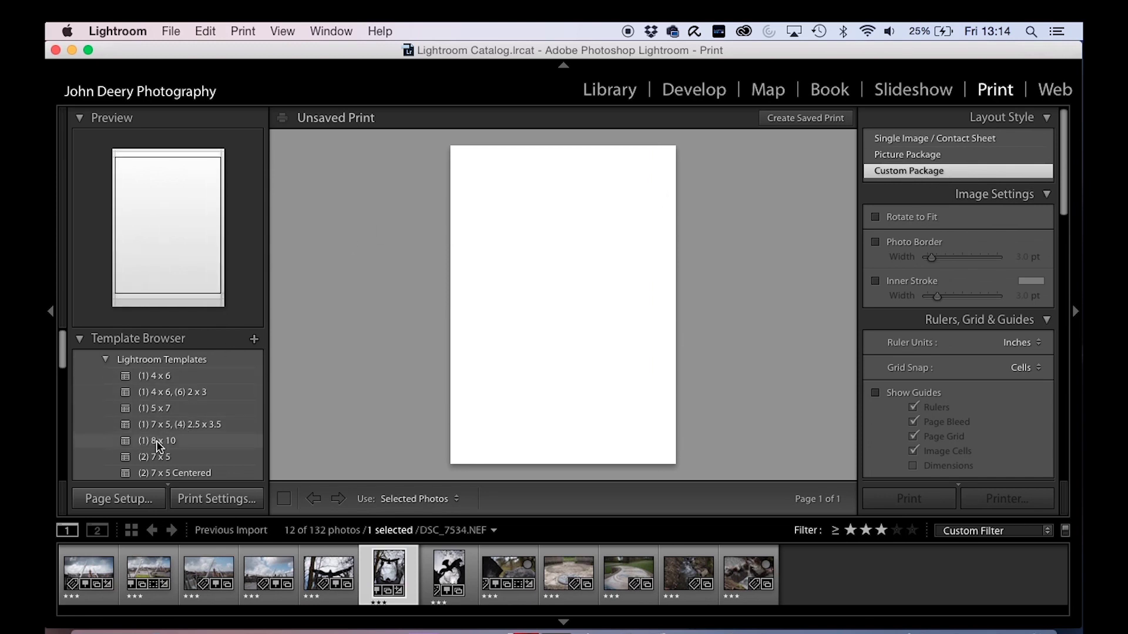
scroll(184, 471, down, 10)
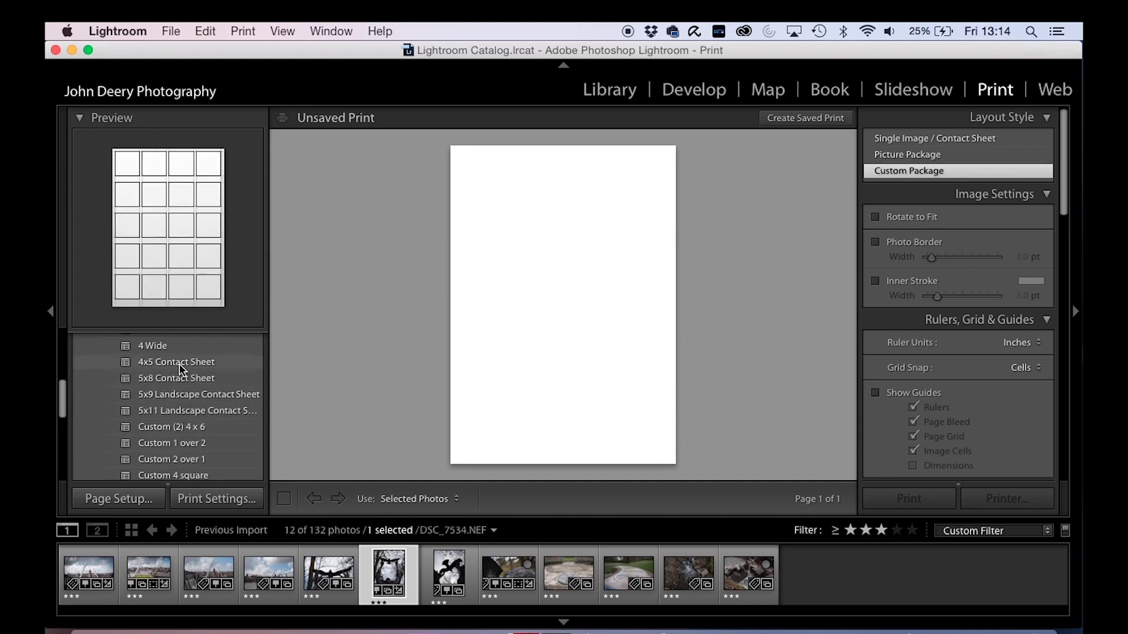
click(177, 436)
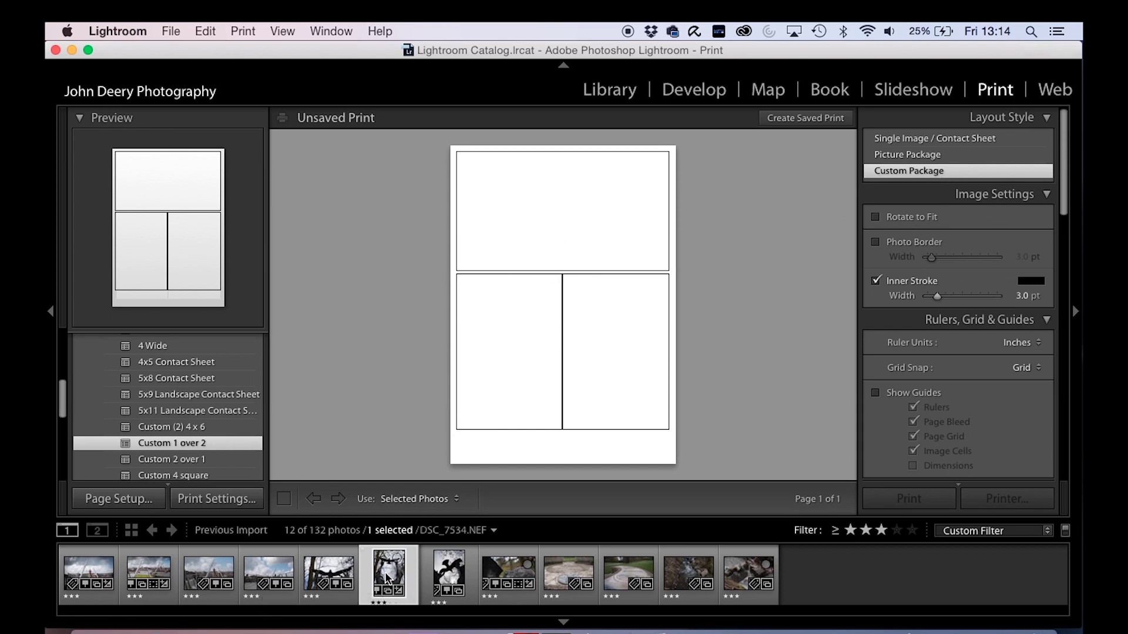
Step: Place the bench photo in the top cell and the two statue photos below
drag(389, 570, 509, 359)
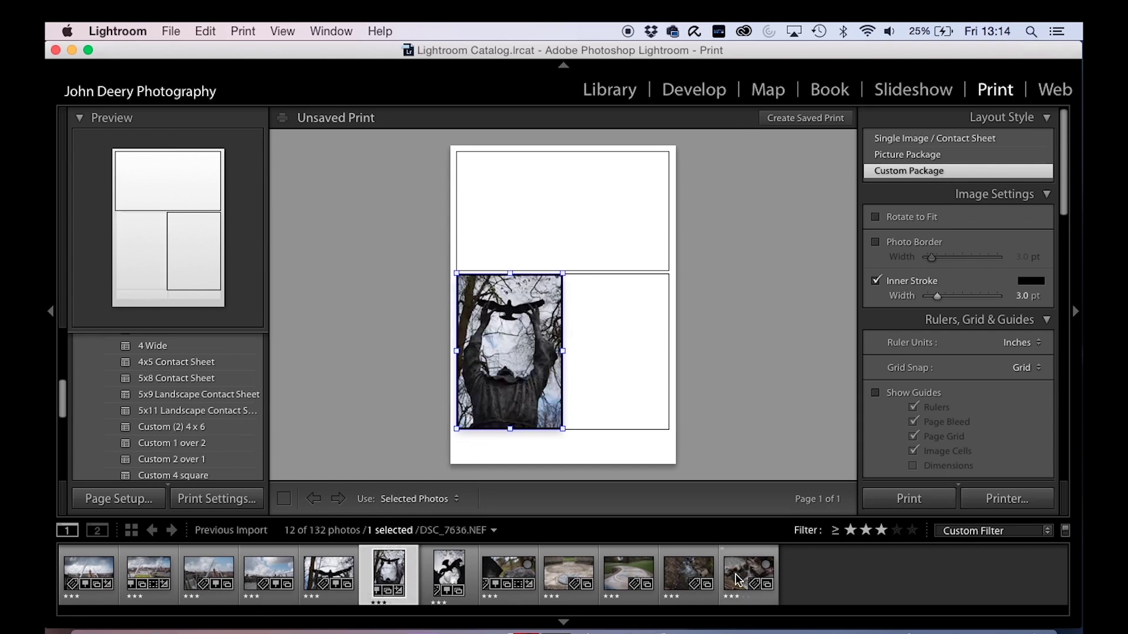
drag(632, 573, 555, 215)
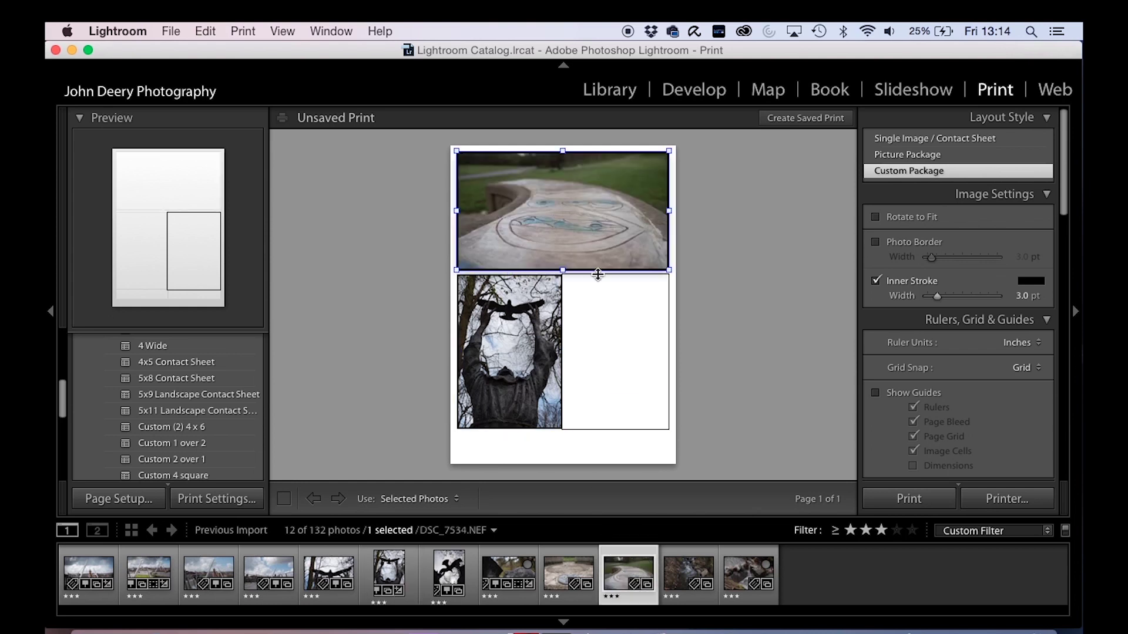
drag(448, 573, 647, 334)
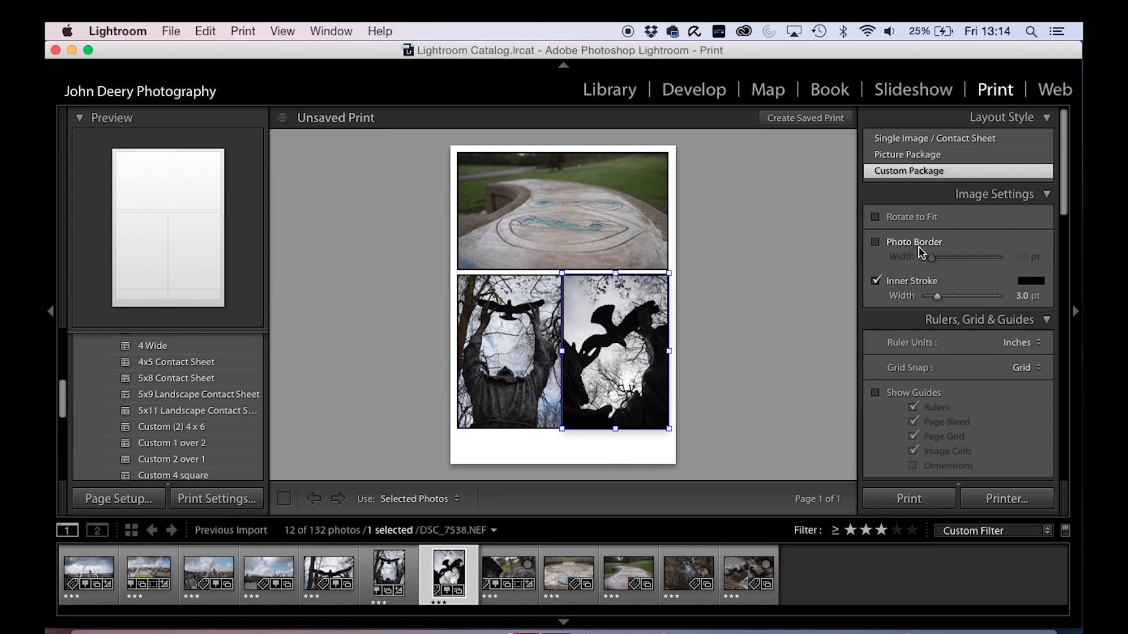
Step: Give the photos an 8.6 pt photo border and an 11 pt black inner stroke
click(939, 243)
drag(932, 258, 960, 261)
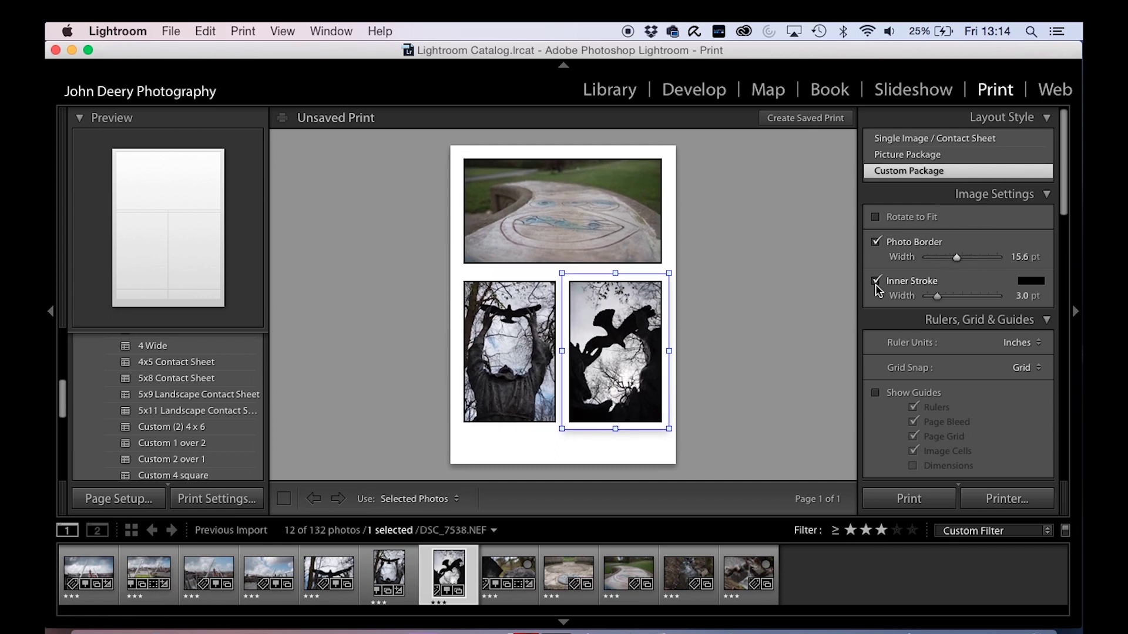
mouse_move(937, 297)
mouse_down()
mouse_move(893, 304)
mouse_move(1002, 297)
mouse_move(949, 298)
mouse_move(1017, 317)
mouse_move(959, 294)
mouse_move(958, 255)
mouse_move(985, 256)
mouse_move(921, 261)
mouse_move(942, 259)
mouse_move(950, 297)
mouse_move(965, 296)
mouse_up()
click(766, 320)
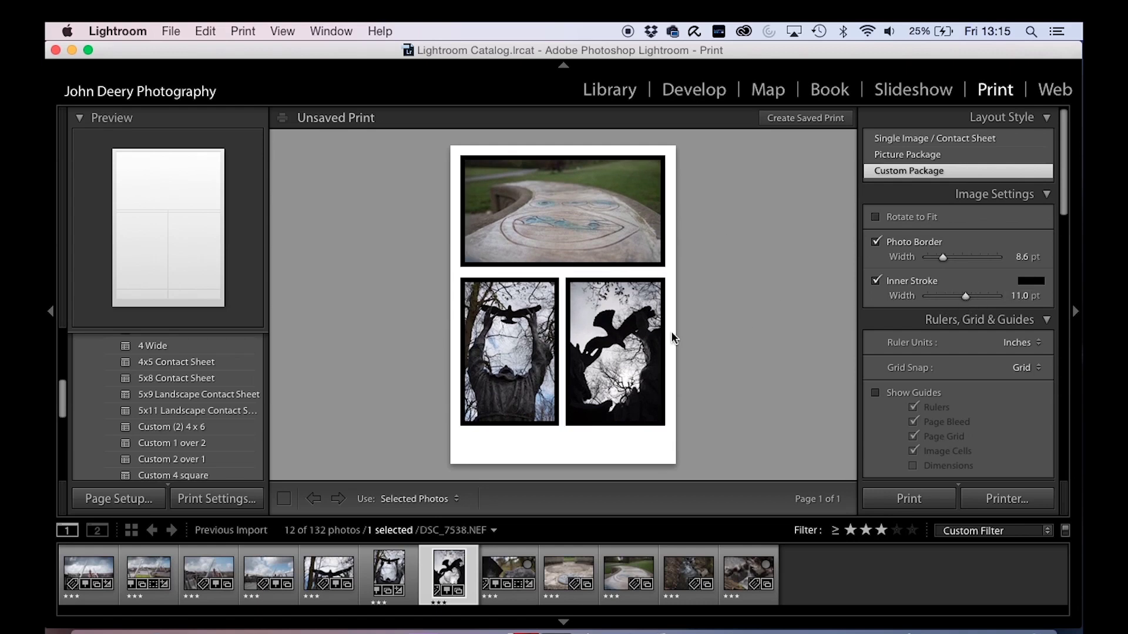